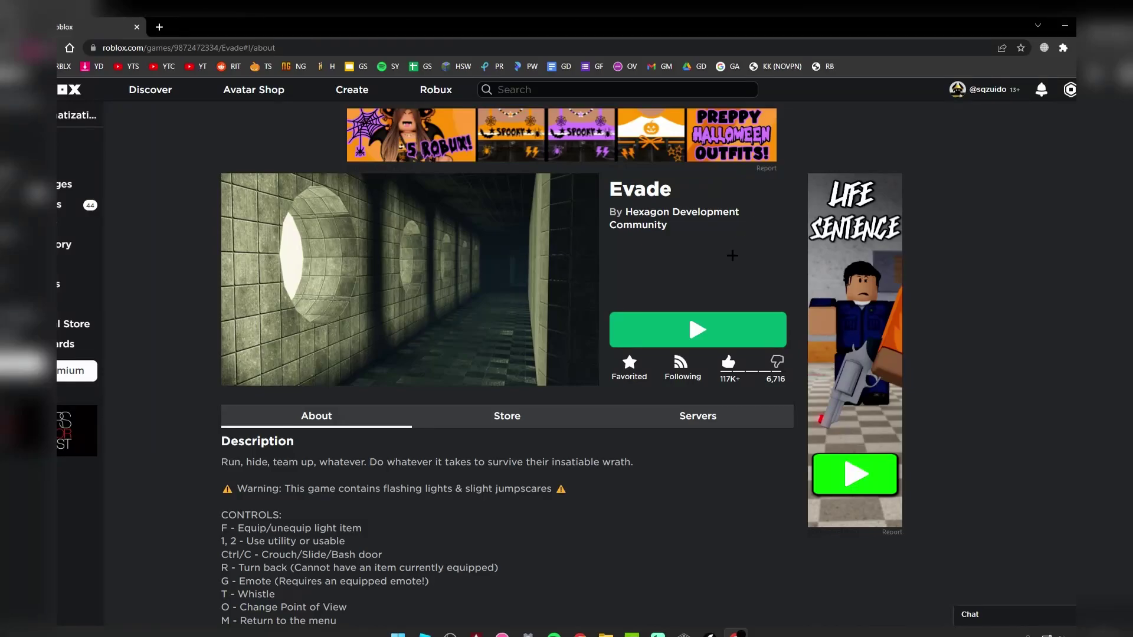
Look up the active player count in the Evade game page's statistics
{"action": "scroll", "coordinate": [538, 372], "scroll_direction": "down", "scroll_amount": 7}
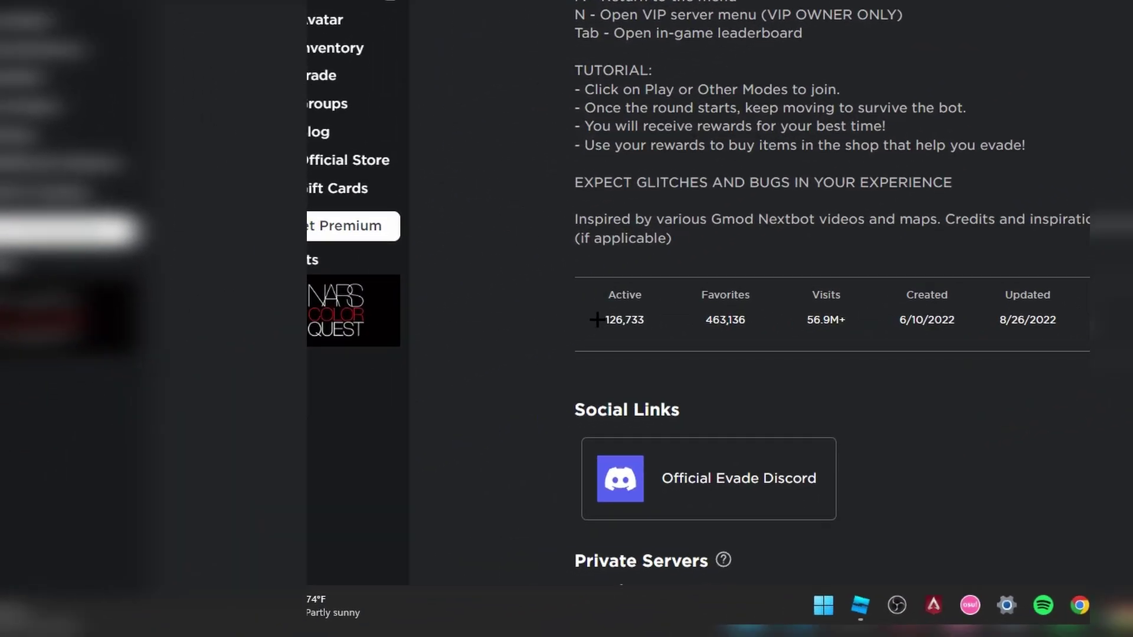
{"action": "left_click_drag", "start_coordinate": [232, 441], "coordinate": [273, 441]}
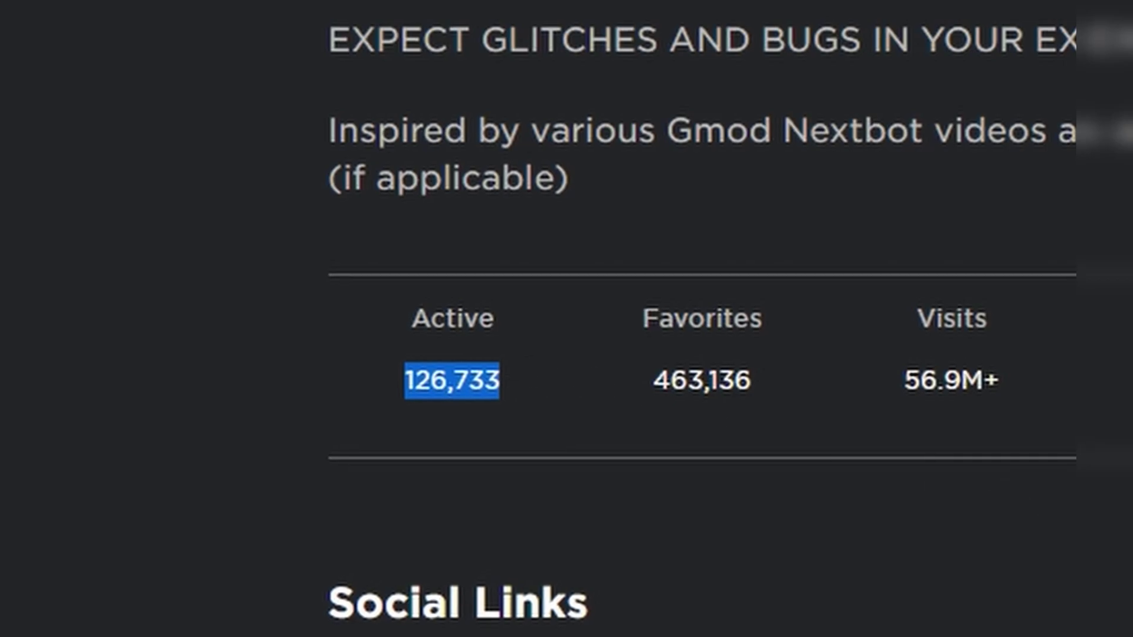
{"action": "scroll", "coordinate": [980, 411], "scroll_direction": "down", "scroll_amount": 3}
{"action": "scroll", "coordinate": [979, 410], "scroll_direction": "up", "scroll_amount": 3}
{"action": "left_click", "coordinate": [915, 248]}
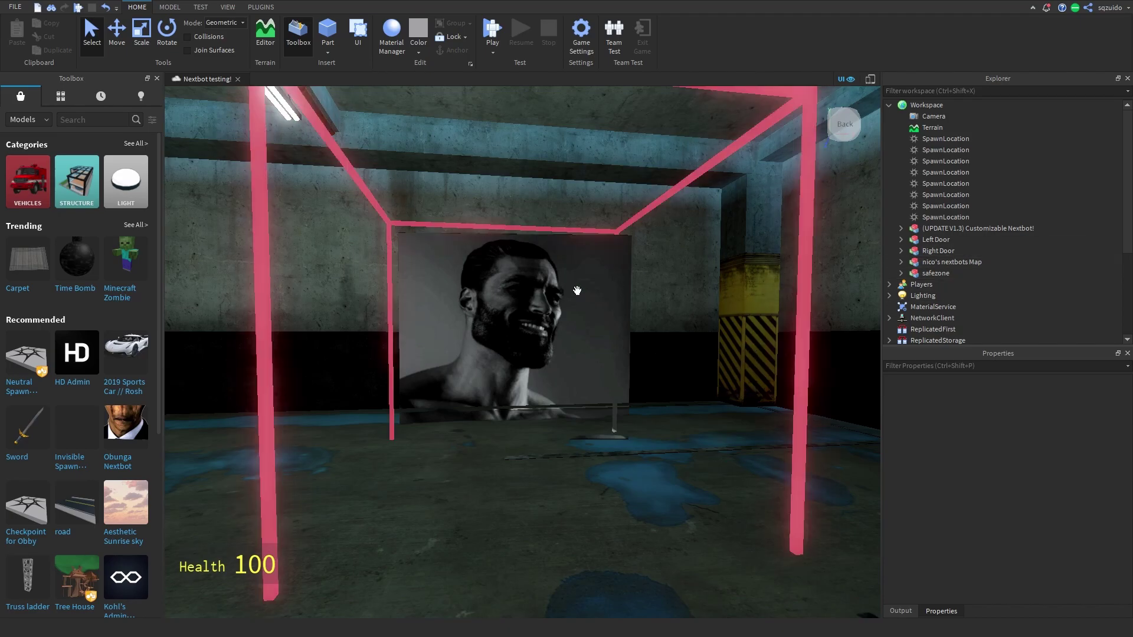
Expand the (UPDATE V1.3) Customizable Nextbot! model and review its Humanoid, Image, Jump, Smart AI1 and Smart AI2 objects
{"action": "left_click", "coordinate": [944, 228]}
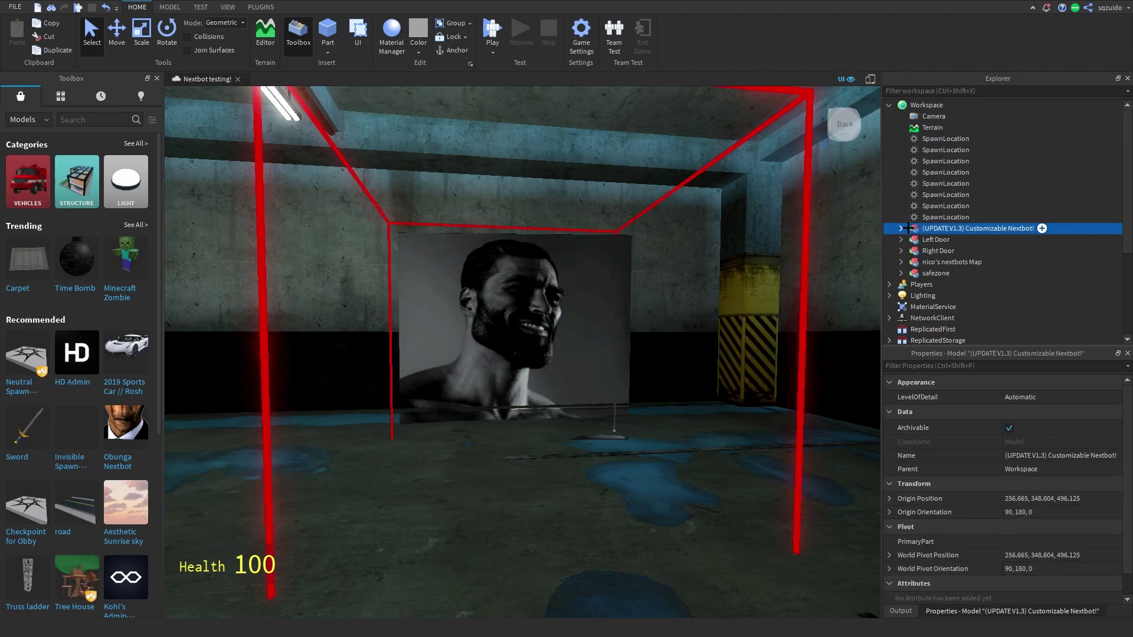
{"action": "left_click", "coordinate": [900, 228]}
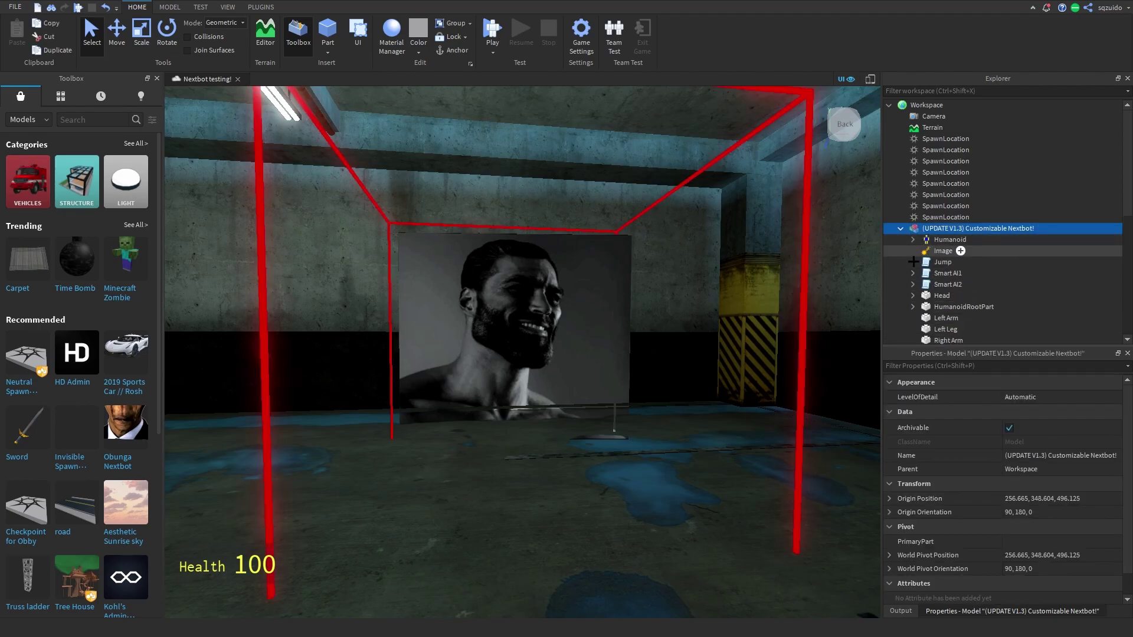
{"action": "scroll", "coordinate": [944, 268], "scroll_direction": "down", "scroll_amount": 2}
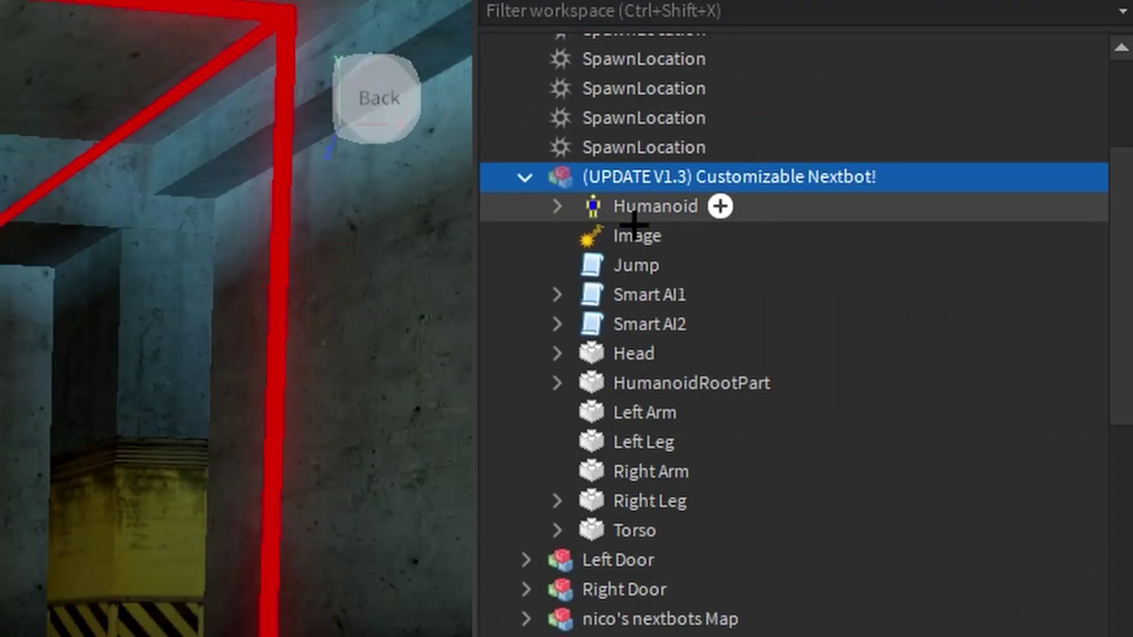
{"action": "left_click", "coordinate": [634, 212]}
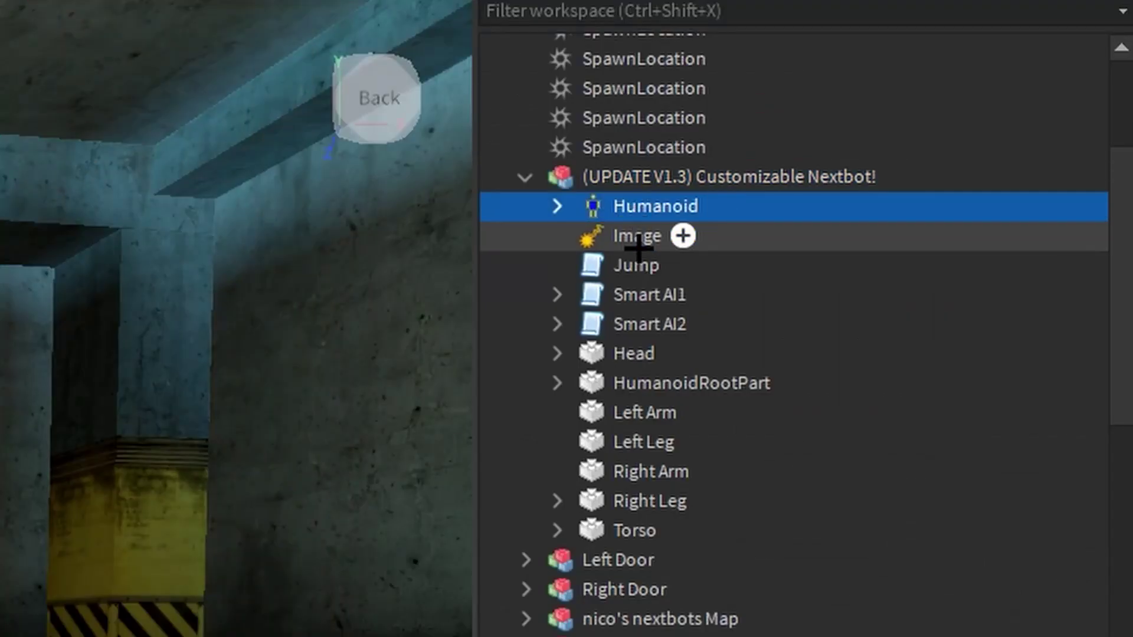
{"action": "left_click", "coordinate": [640, 236]}
{"action": "left_click", "coordinate": [625, 265]}
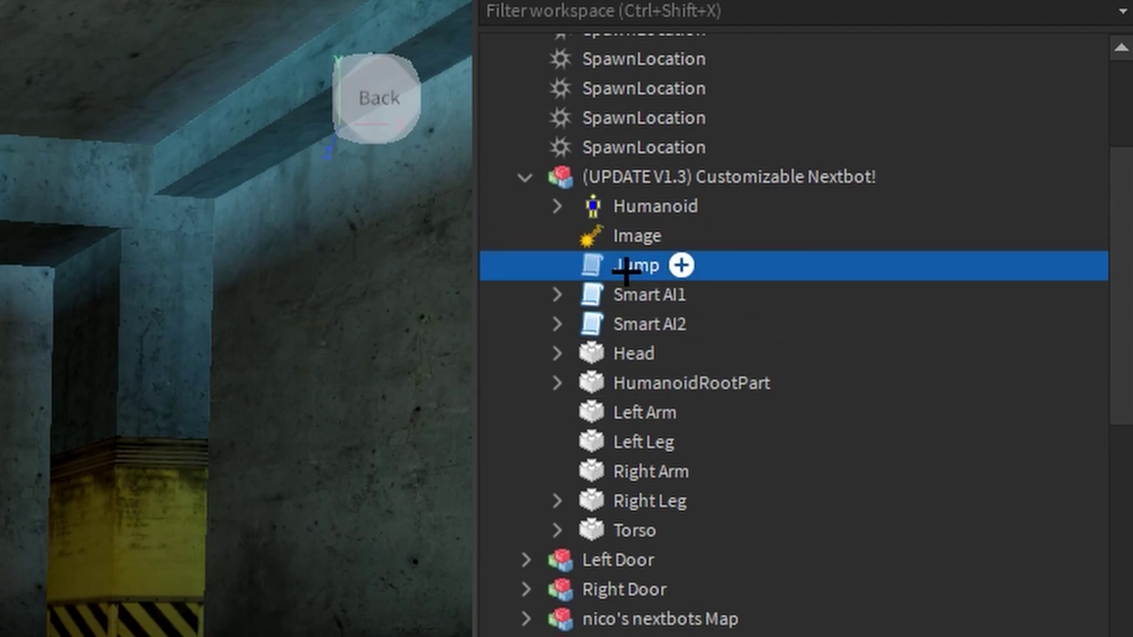
{"action": "left_click", "coordinate": [630, 321]}
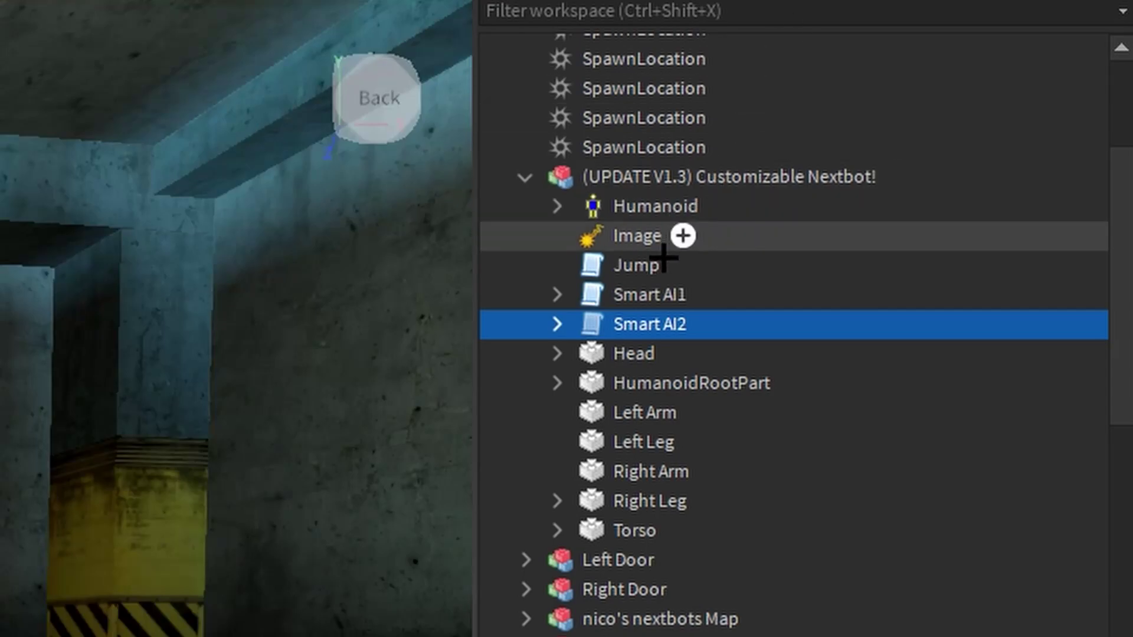
{"action": "left_click", "coordinate": [646, 295]}
Expand the nextbot's Torso and check its Hitbox, Script and "insert sound here" objects
{"action": "left_click", "coordinate": [555, 382]}
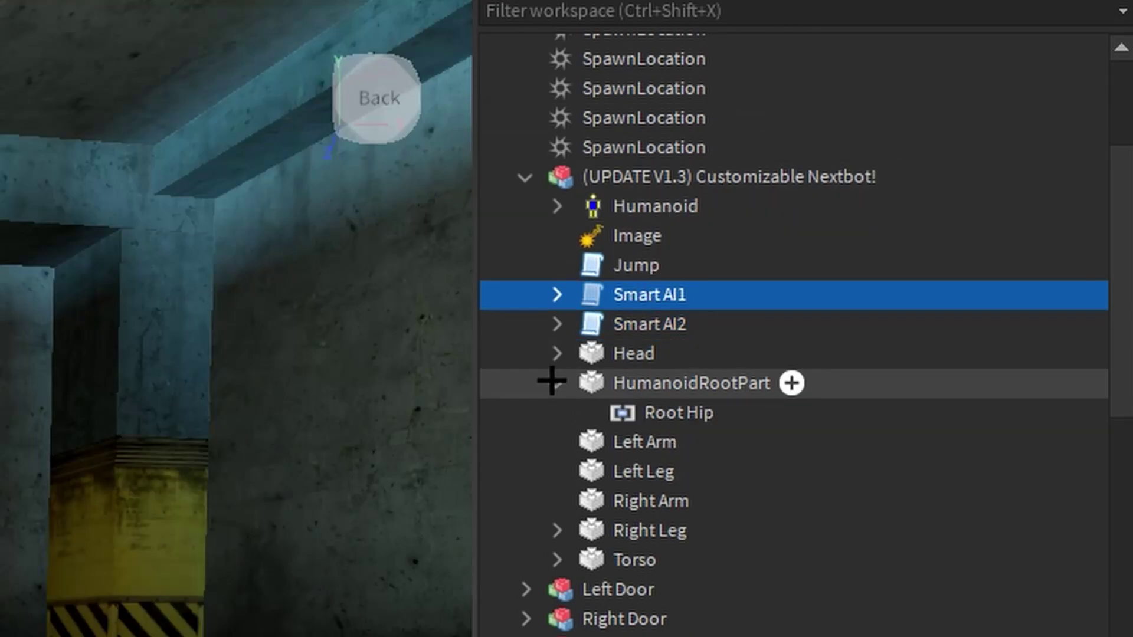
{"action": "left_click", "coordinate": [554, 382]}
{"action": "left_click", "coordinate": [557, 503]}
{"action": "left_click", "coordinate": [557, 503]}
{"action": "left_click", "coordinate": [557, 529]}
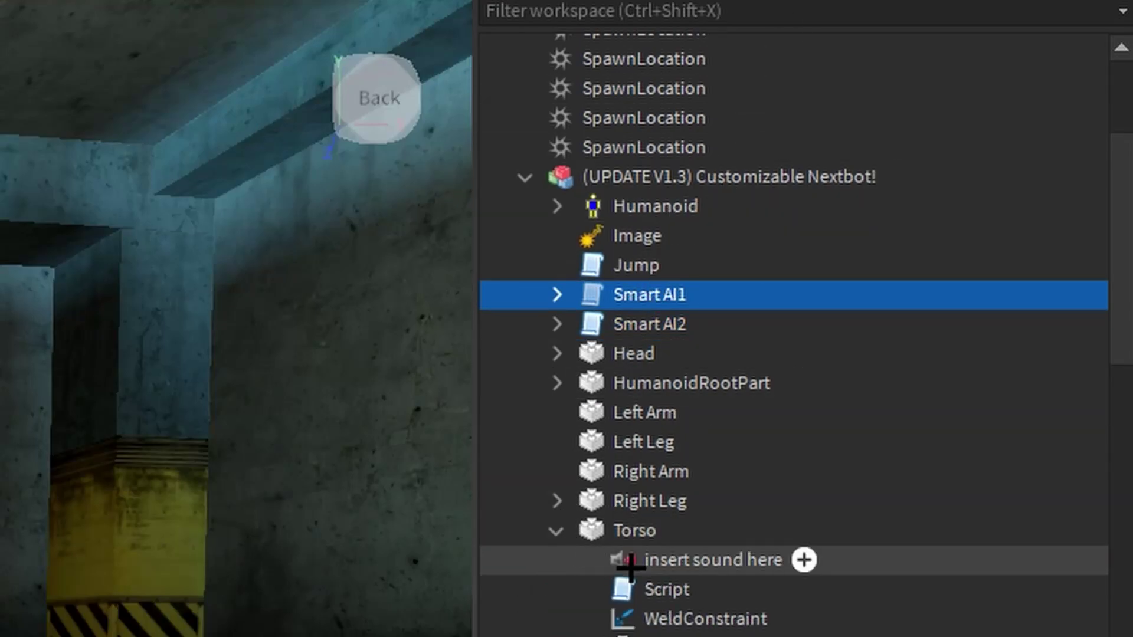
{"action": "scroll", "coordinate": [627, 426], "scroll_direction": "down", "scroll_amount": 3}
{"action": "left_click", "coordinate": [608, 453]}
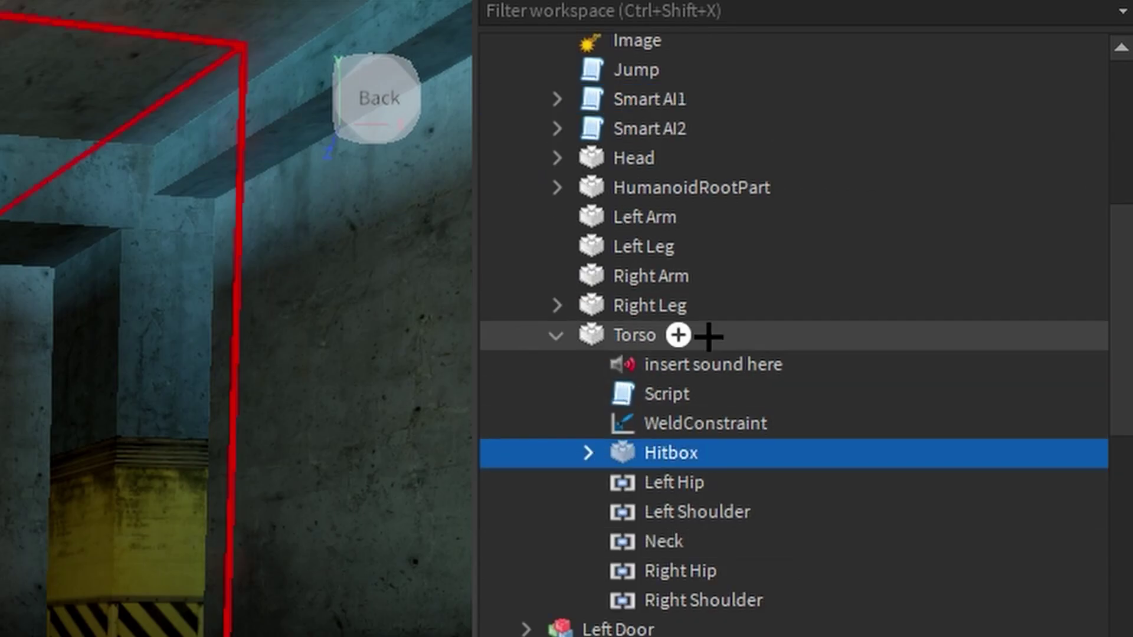
{"action": "left_click", "coordinate": [656, 389]}
{"action": "left_click", "coordinate": [651, 364]}
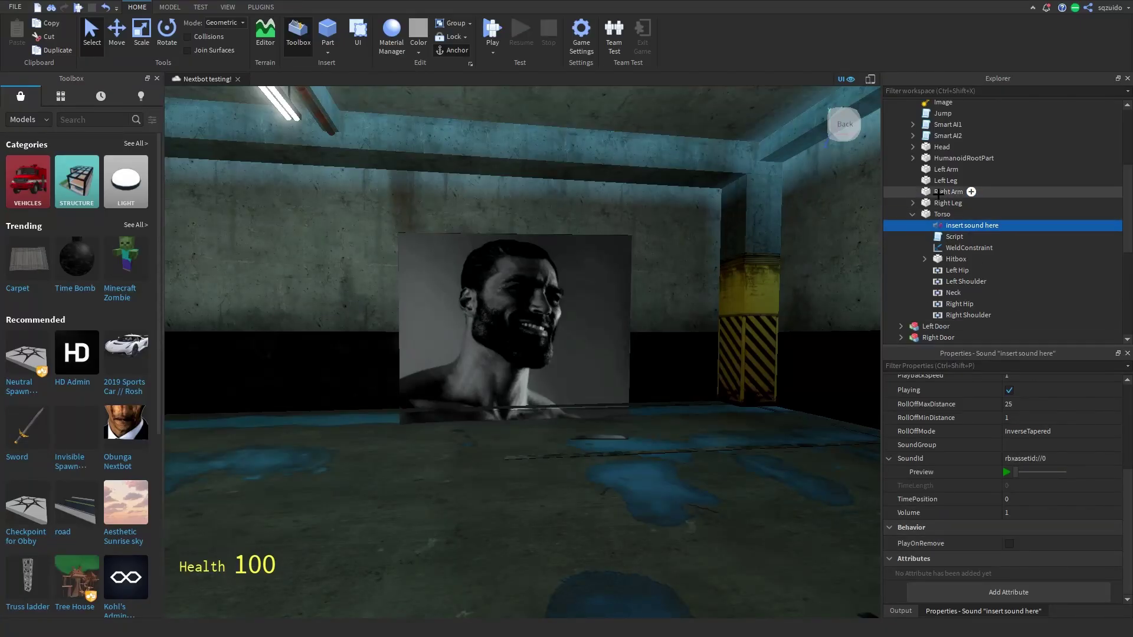
Examine the nextbot Humanoid's game and jump properties, including Health, WalkSpeed and JumpPower
{"action": "scroll", "coordinate": [938, 195], "scroll_direction": "up", "scroll_amount": 5}
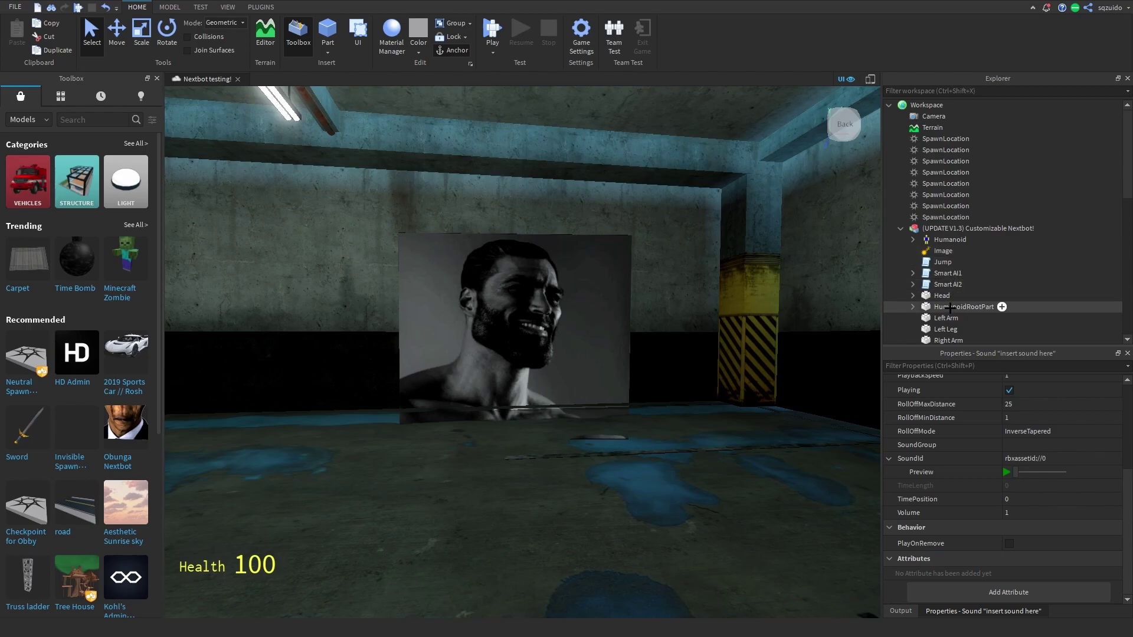
{"action": "left_click", "coordinate": [938, 240]}
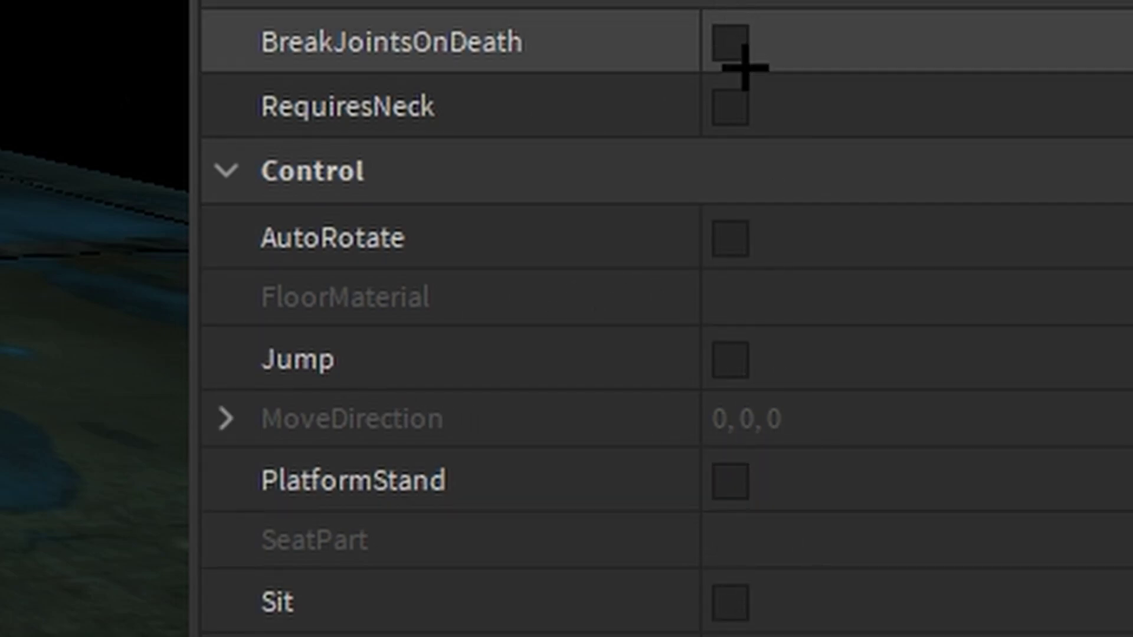
{"action": "scroll", "coordinate": [903, 175], "scroll_direction": "down", "scroll_amount": 5}
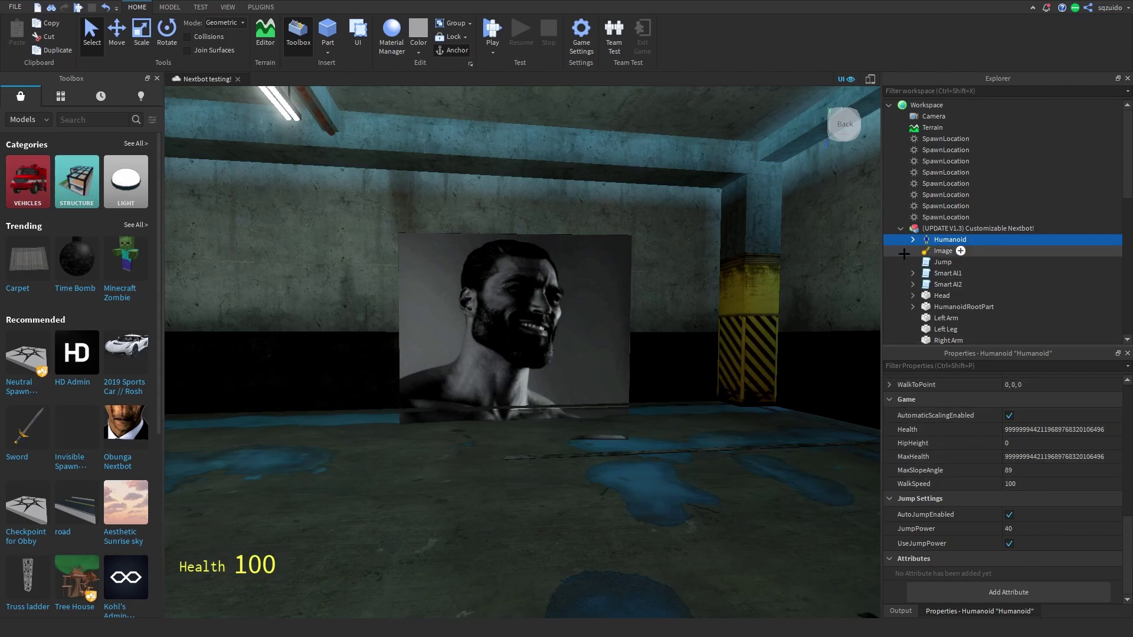
Open the Jump script, examine the upper limit of its random wait, and close the script
{"action": "double_click", "coordinate": [942, 262]}
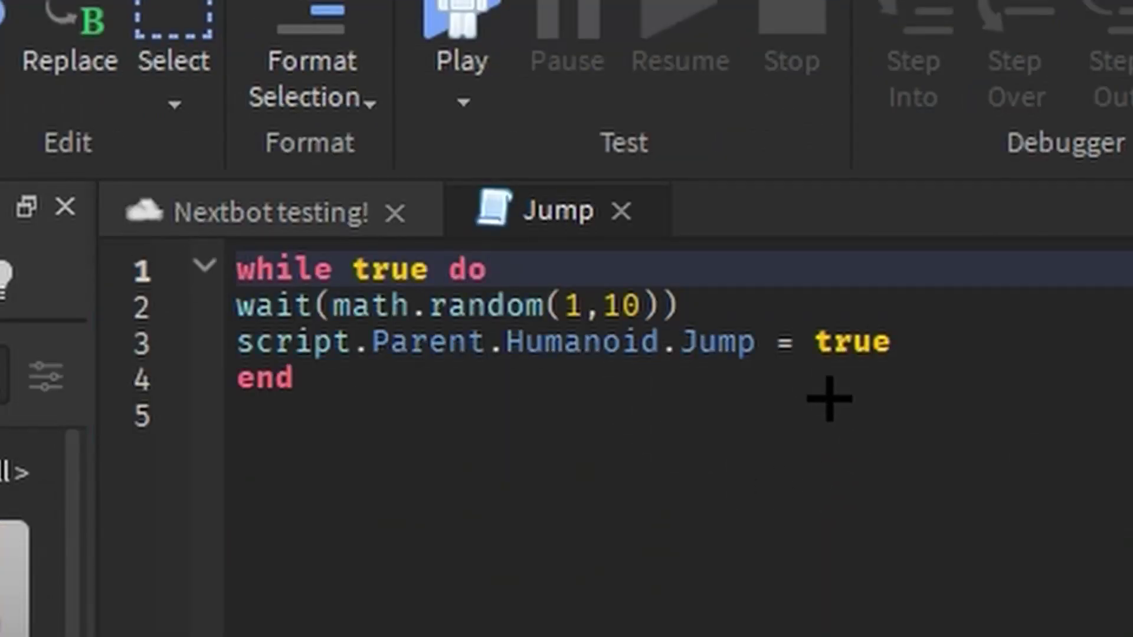
{"action": "left_click_drag", "start_coordinate": [603, 305], "coordinate": [642, 305]}
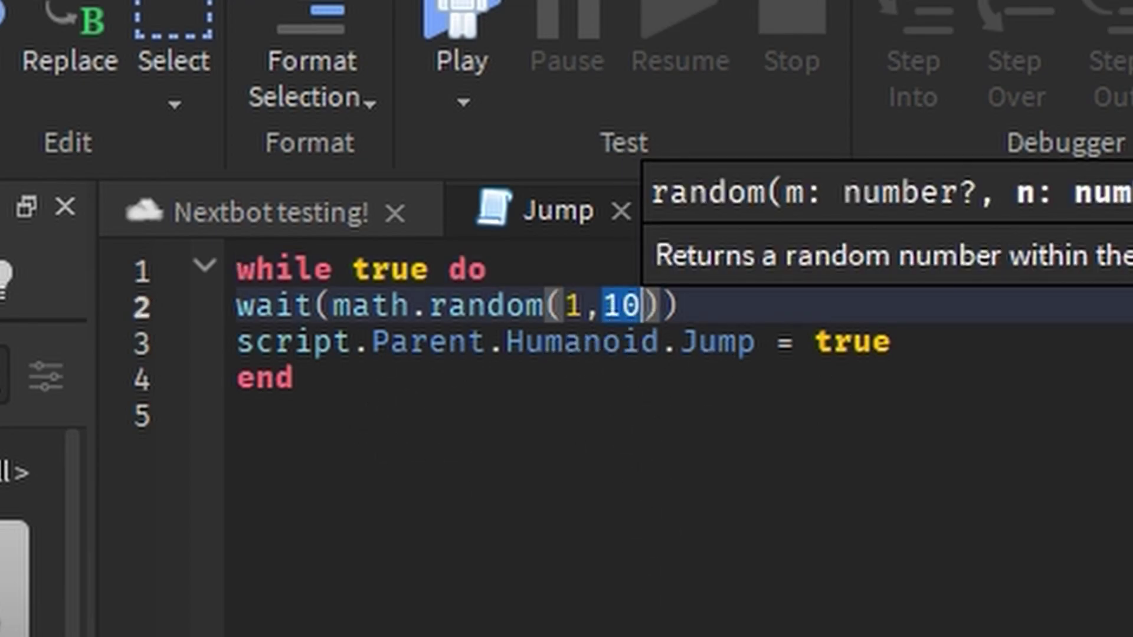
{"action": "left_click", "coordinate": [642, 415]}
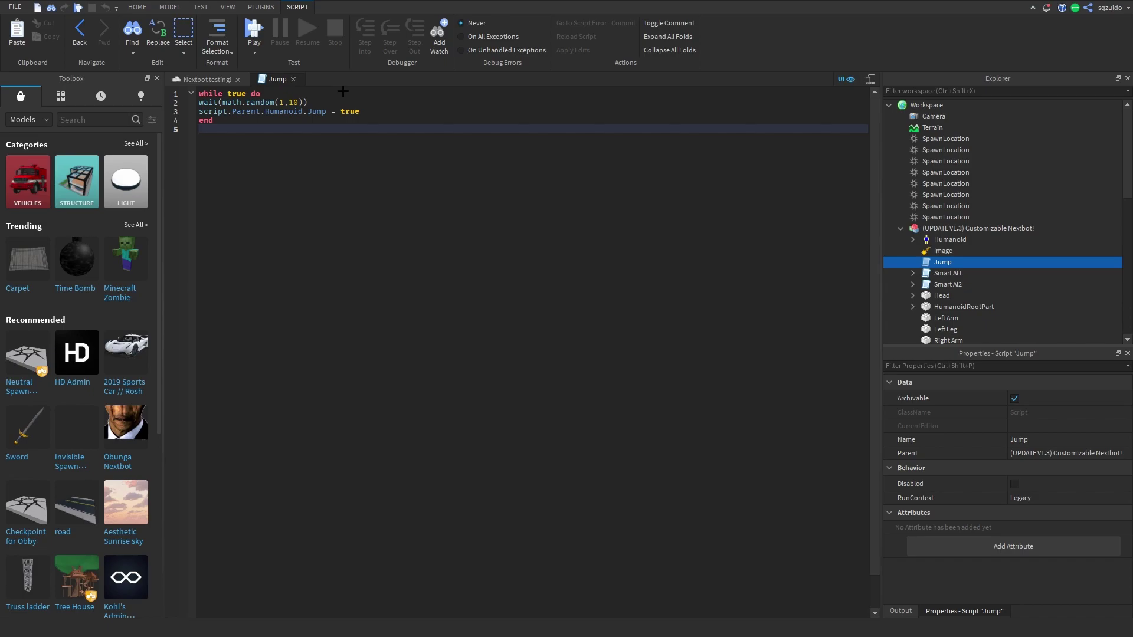
{"action": "left_click", "coordinate": [295, 80]}
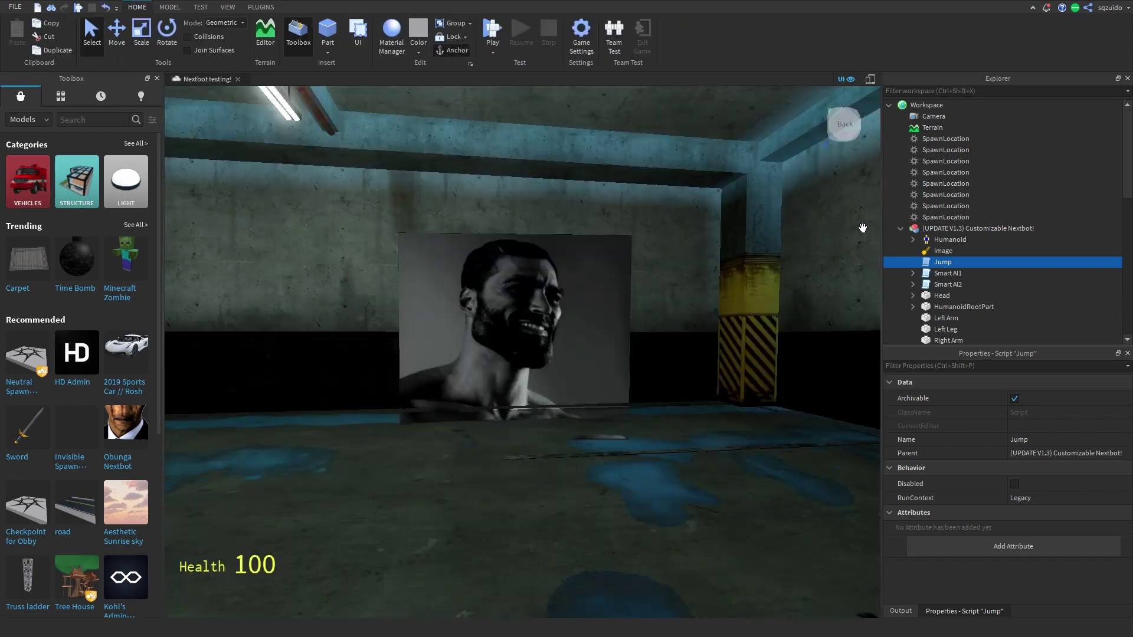
Compare the Smart AI1 and Smart AI2 scripts' properties in the nextbot model
{"action": "left_click", "coordinate": [944, 273]}
{"action": "left_click", "coordinate": [944, 284]}
{"action": "left_click", "coordinate": [938, 273]}
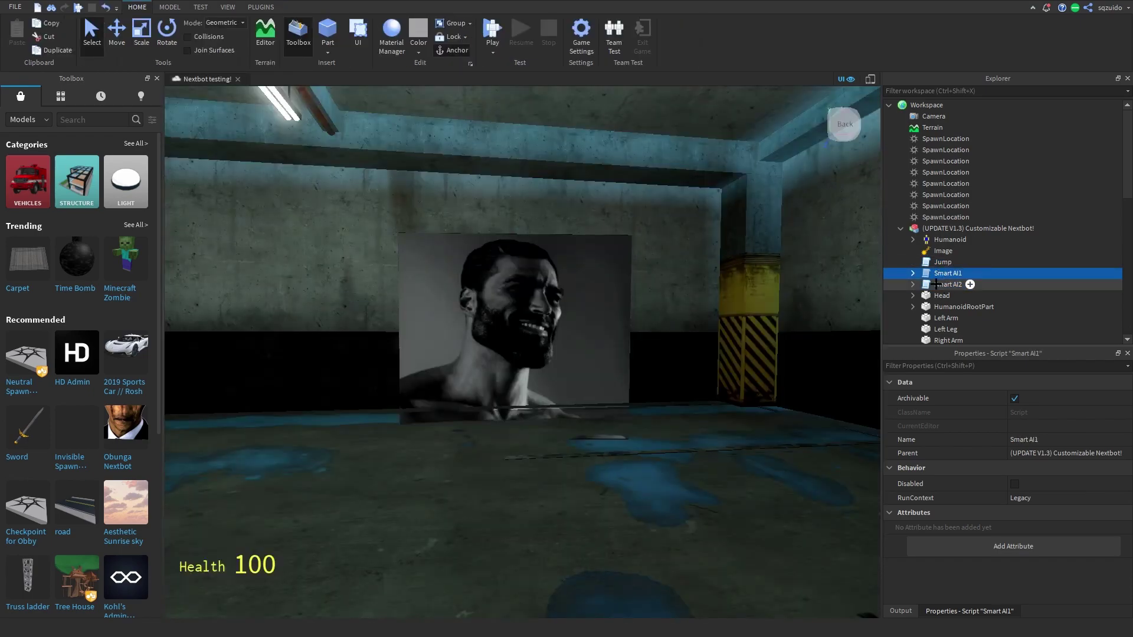
{"action": "left_click", "coordinate": [936, 284]}
{"action": "left_click", "coordinate": [936, 273]}
{"action": "left_click", "coordinate": [937, 286]}
{"action": "left_click_drag", "start_coordinate": [936, 280], "coordinate": [935, 286]}
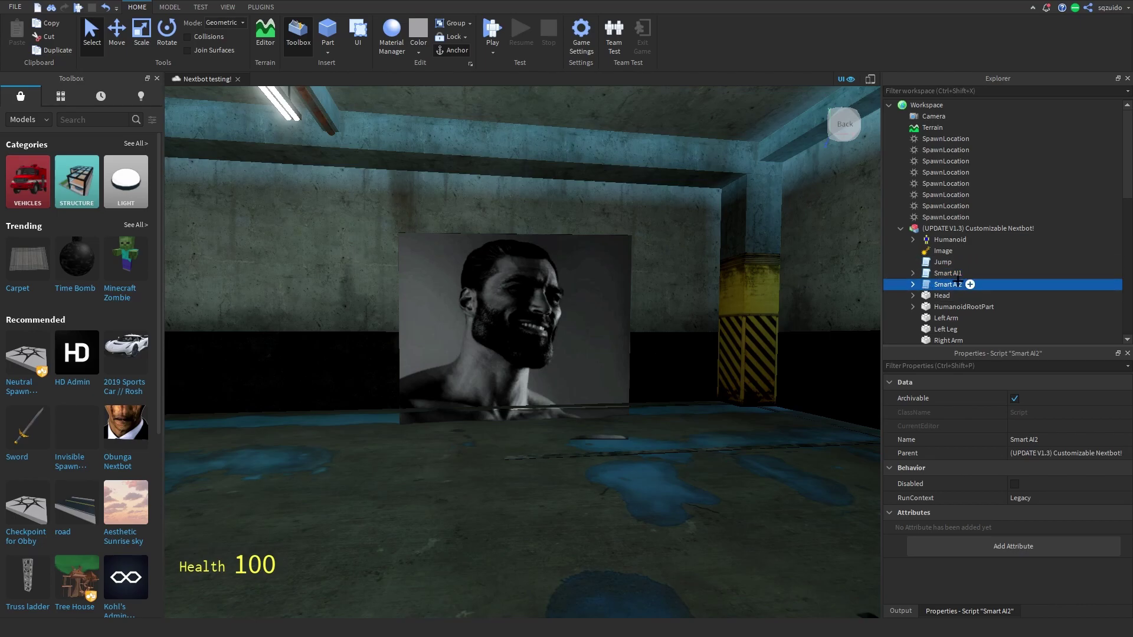
{"action": "left_click", "coordinate": [948, 275]}
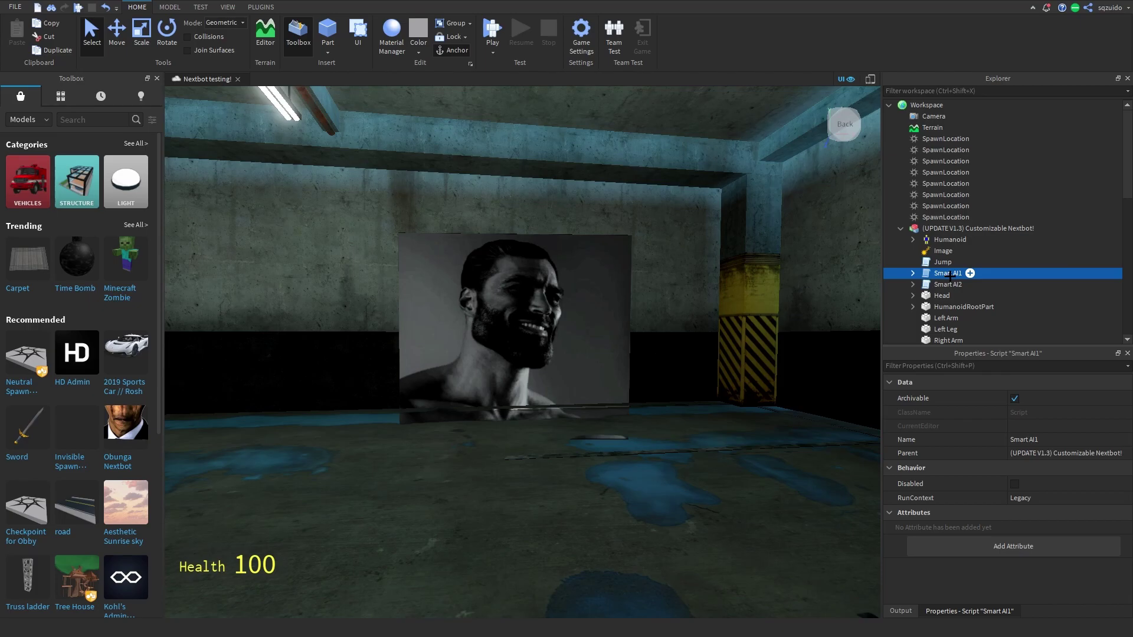
Open the Smart AI1 script and examine its target distance, height check and sight ray length
{"action": "double_click", "coordinate": [948, 274]}
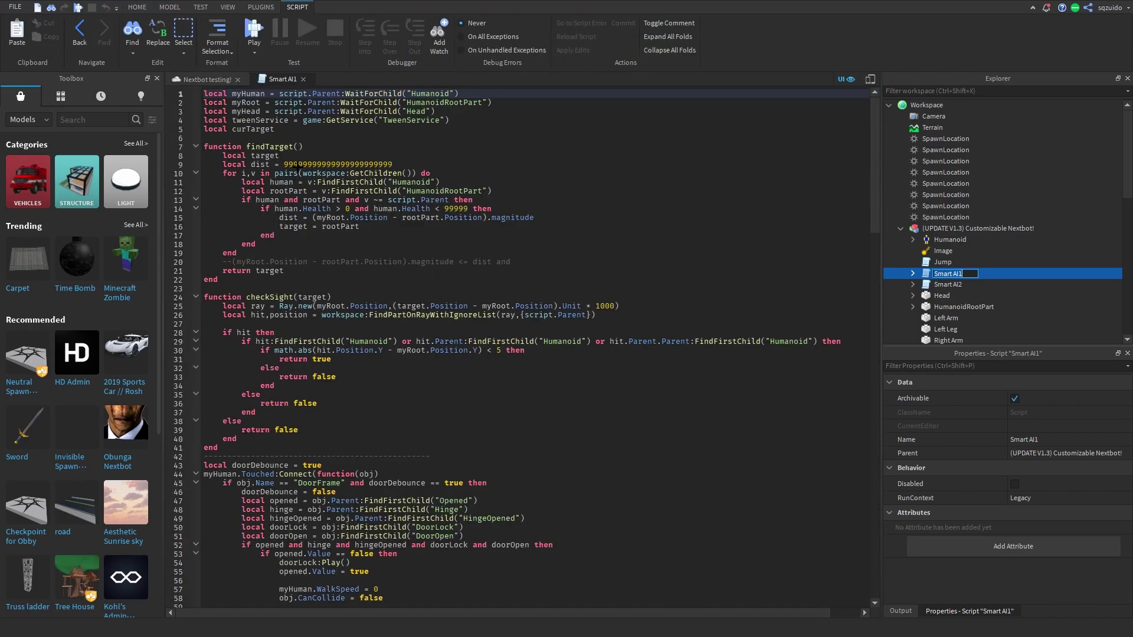
{"action": "left_click_drag", "start_coordinate": [286, 164], "coordinate": [394, 164]}
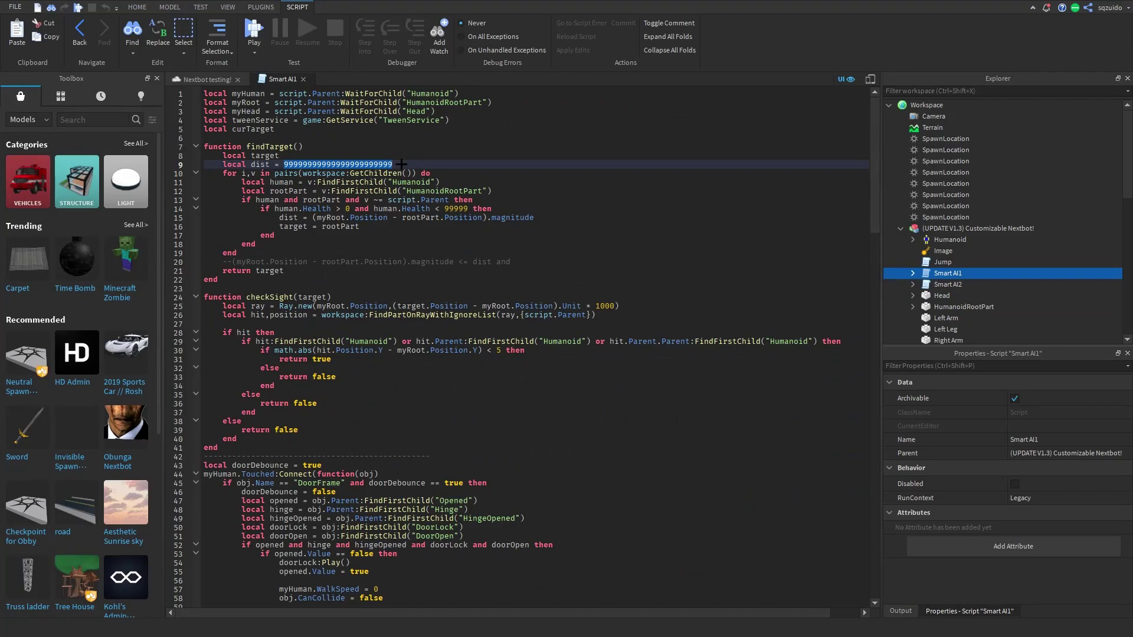
{"action": "left_click", "coordinate": [401, 164]}
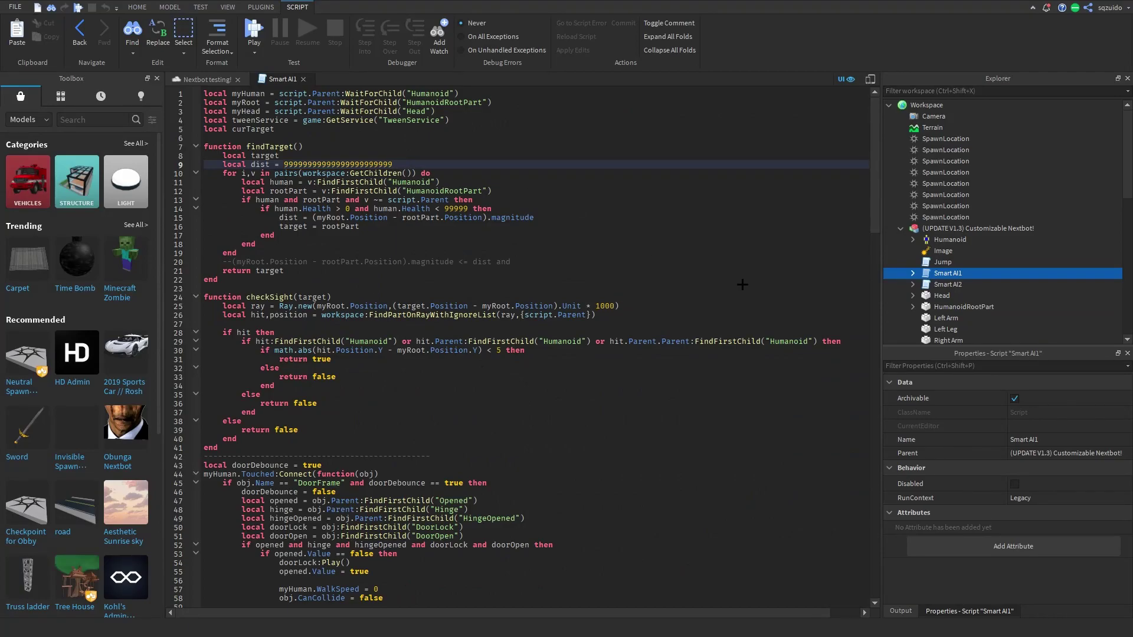
{"action": "left_click_drag", "start_coordinate": [328, 389], "coordinate": [348, 403]}
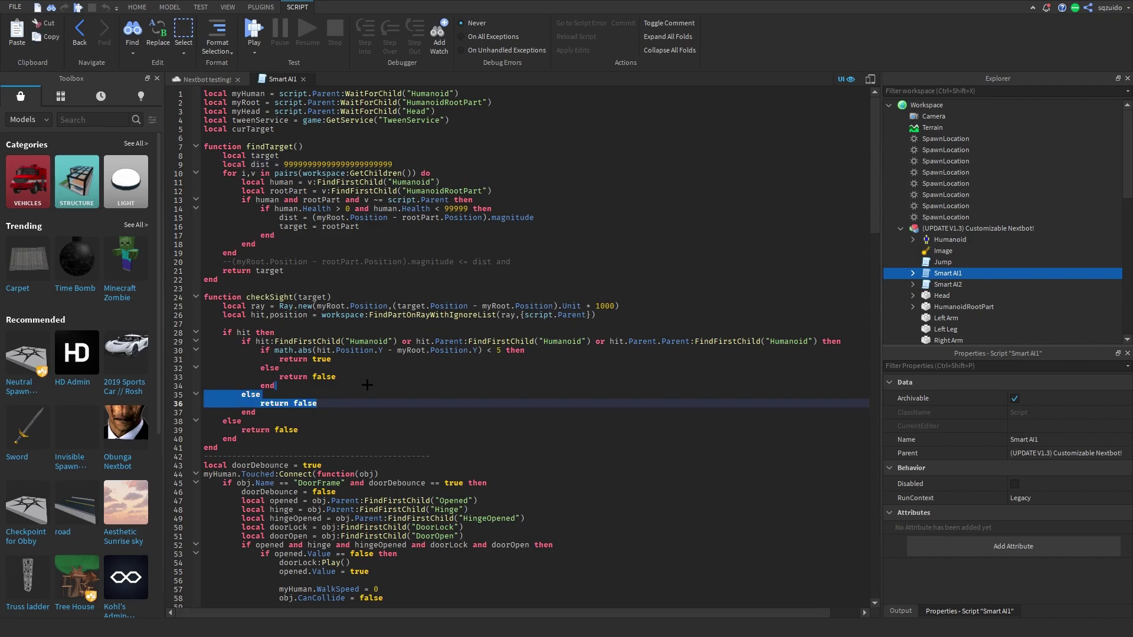
{"action": "left_click", "coordinate": [511, 361]}
{"action": "left_click", "coordinate": [506, 348]}
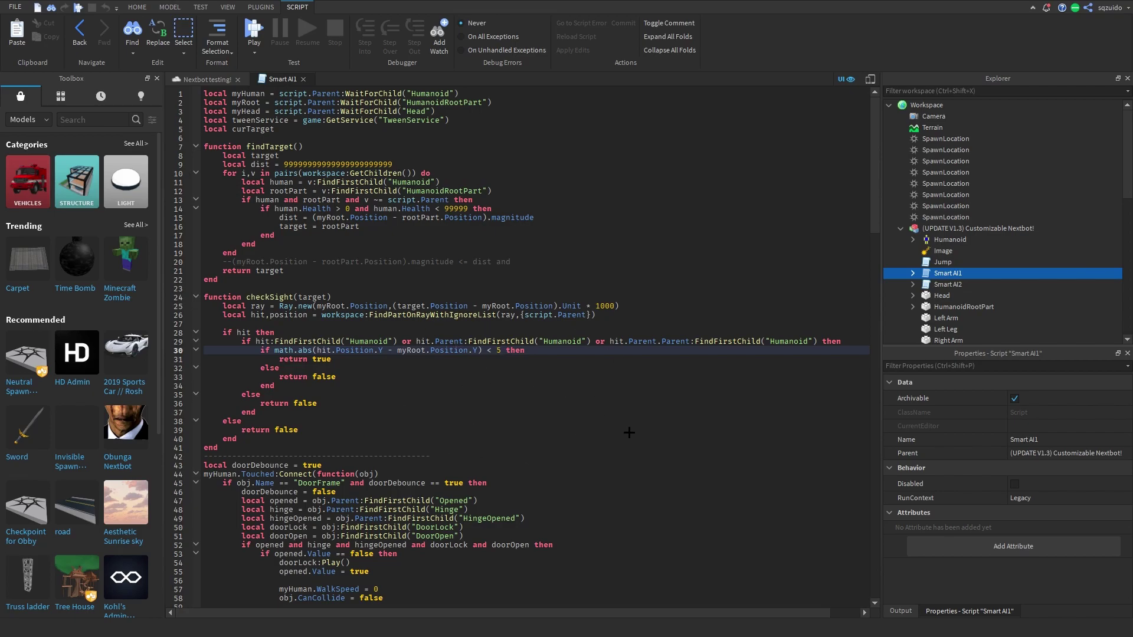
{"action": "left_click", "coordinate": [606, 306]}
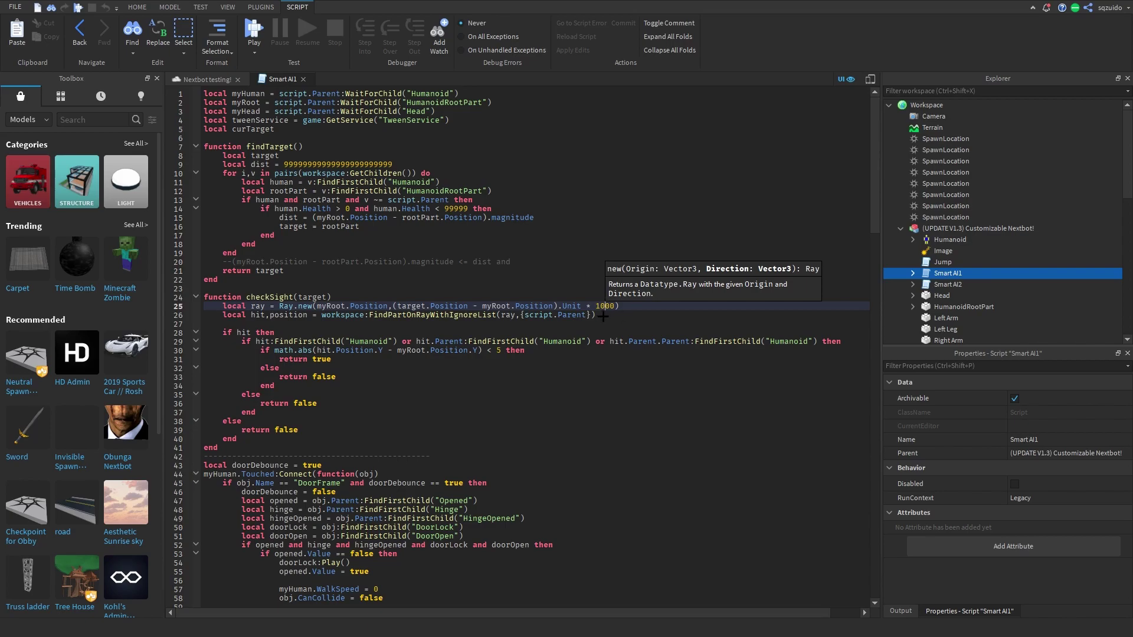
Open the Smart AI2 script for comparison, and close both Smart AI scripts
{"action": "double_click", "coordinate": [935, 286]}
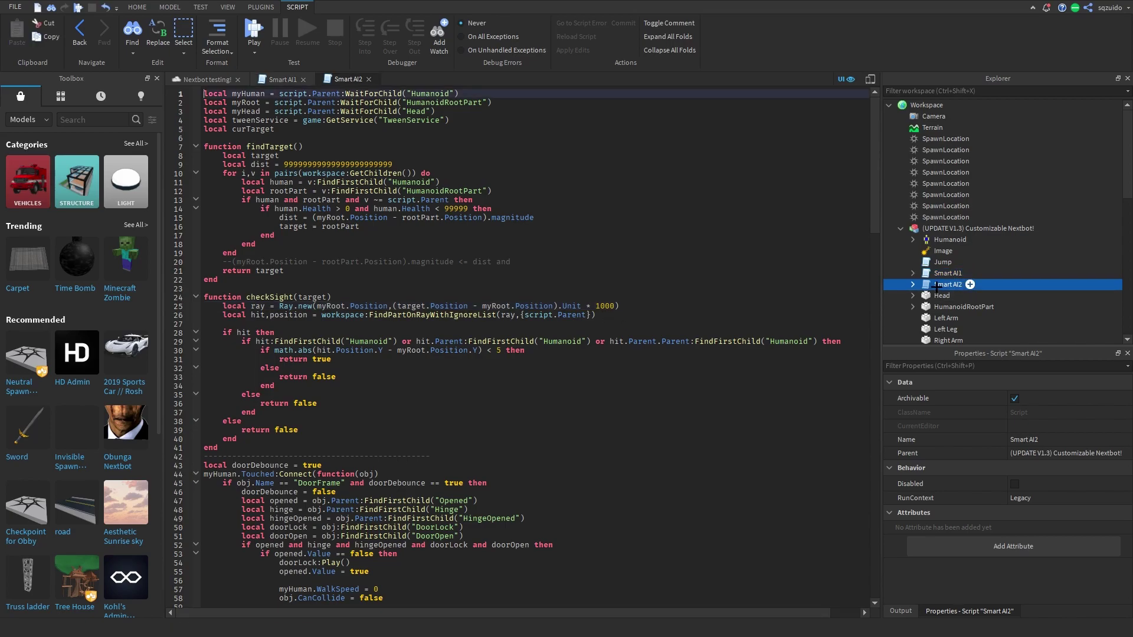
{"action": "left_click", "coordinate": [303, 80]}
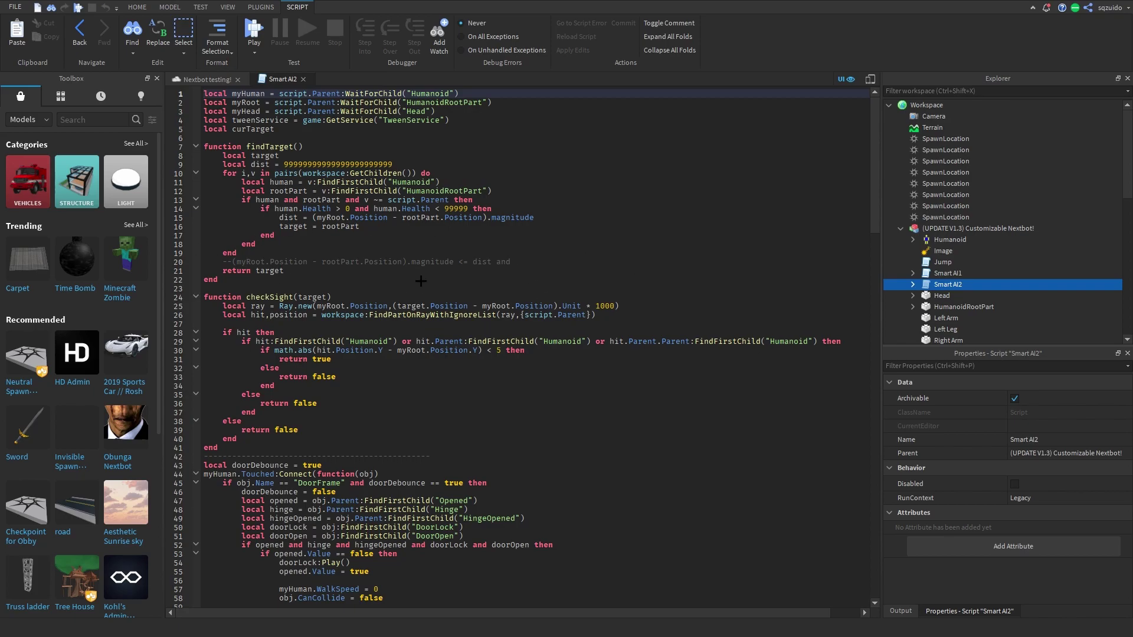
{"action": "left_click", "coordinate": [303, 79]}
Review the nextbot's body parts, including the Head, Left Arm, Left Leg and Right Leg, and the Torso's contents
{"action": "scroll", "coordinate": [944, 259], "scroll_direction": "down", "scroll_amount": 2}
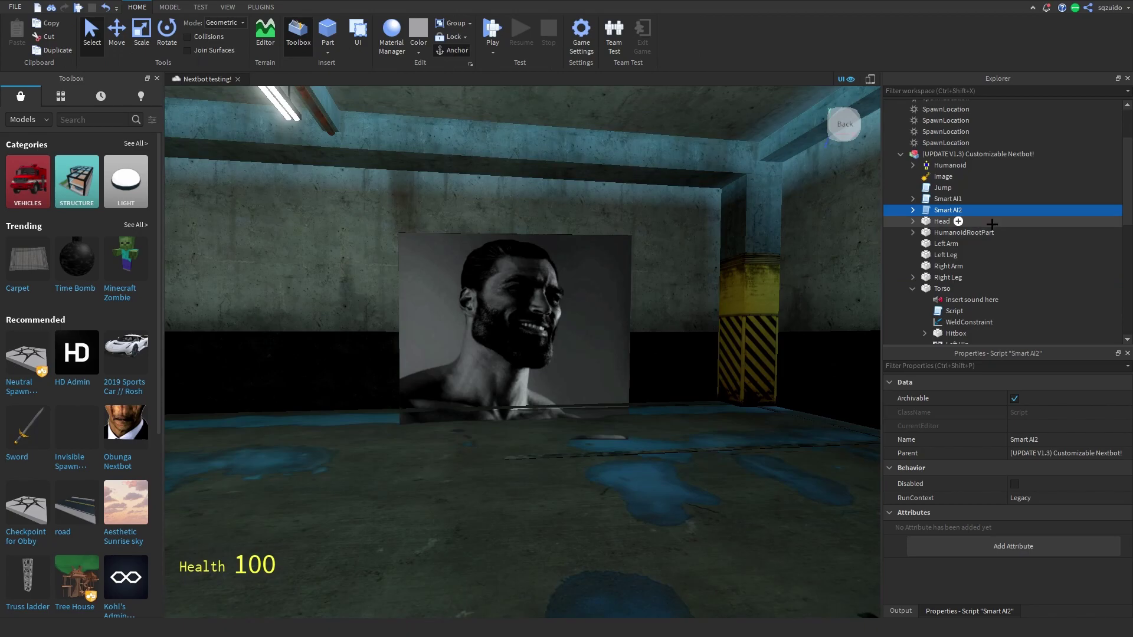
{"action": "left_click", "coordinate": [934, 222]}
{"action": "left_click", "coordinate": [942, 243]}
{"action": "left_click", "coordinate": [942, 255]}
{"action": "left_click", "coordinate": [945, 277]}
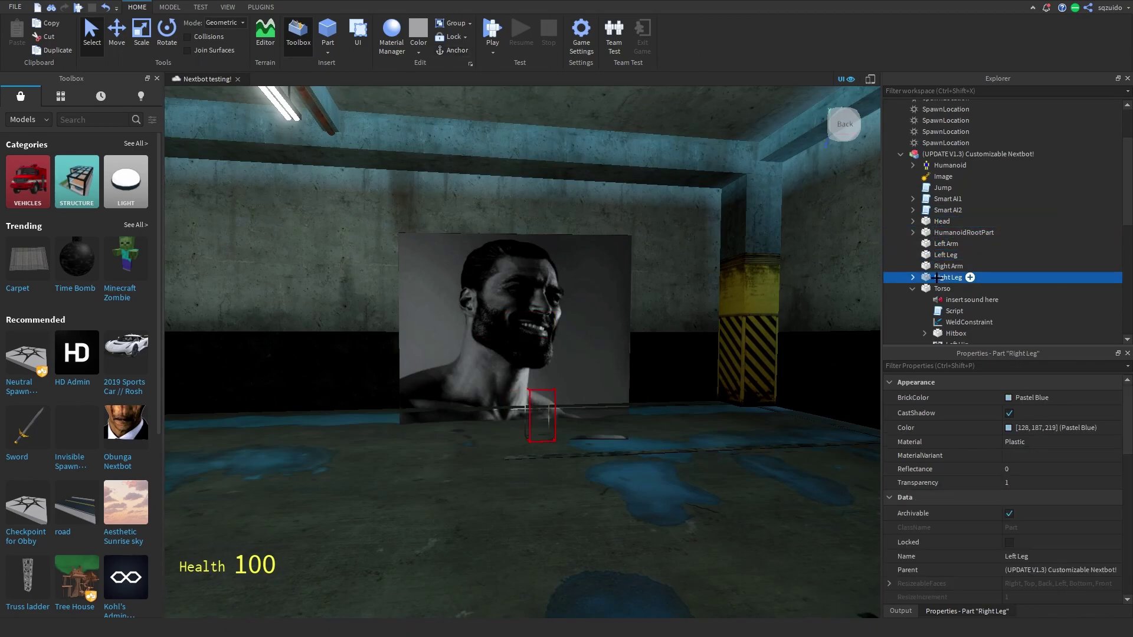
{"action": "scroll", "coordinate": [951, 278], "scroll_direction": "down", "scroll_amount": 2}
{"action": "left_click_drag", "start_coordinate": [1020, 267], "coordinate": [938, 220]}
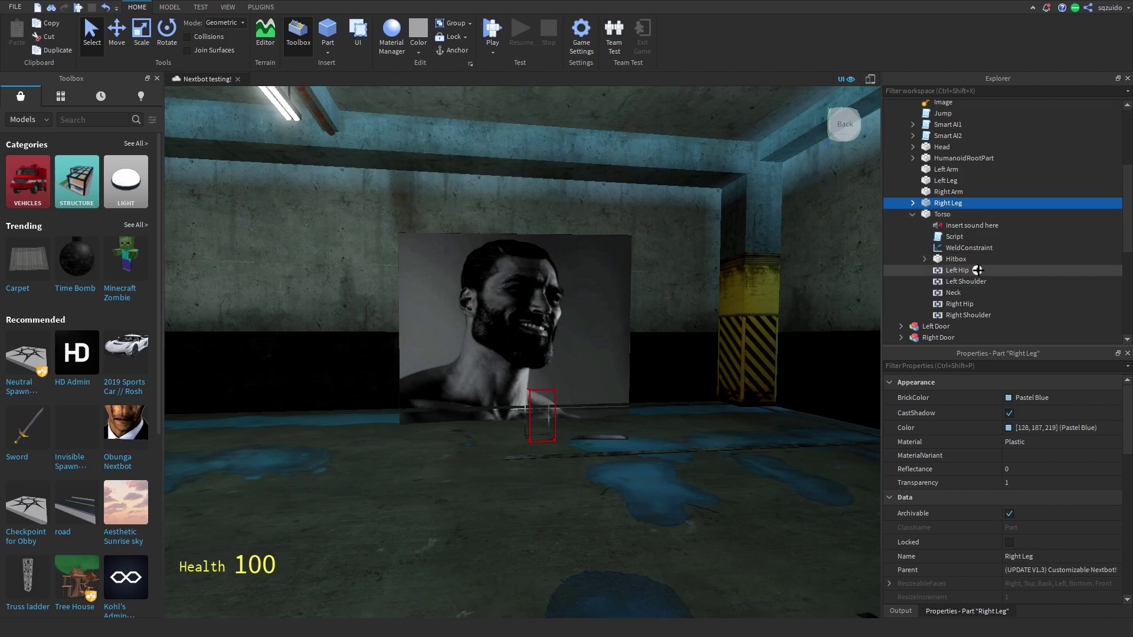
Try resizing the Hitbox part inside the nextbot's Torso with the Scale tool, and undo the resize
{"action": "left_click", "coordinate": [956, 259]}
{"action": "key", "text": "s"}
{"action": "right_click_drag", "start_coordinate": [584, 238], "coordinate": [584, 237]}
{"action": "key", "text": "e"}
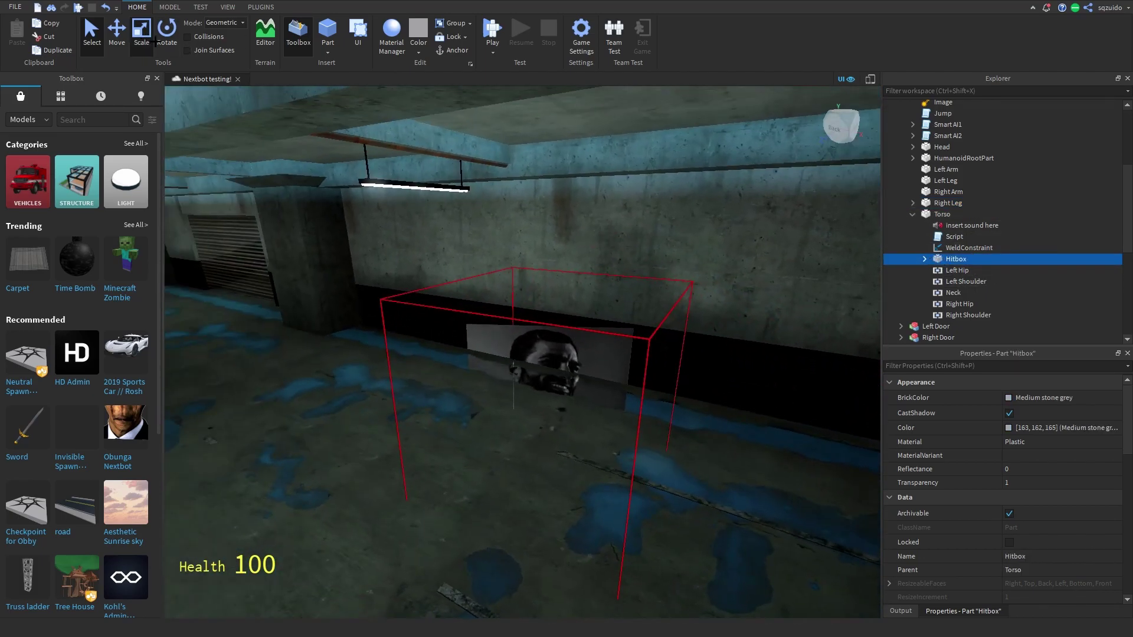
{"action": "left_click", "coordinate": [141, 33]}
{"action": "left_click_drag", "start_coordinate": [448, 369], "coordinate": [384, 372], "text": "shift"}
{"action": "key", "text": "ctrl+z"}
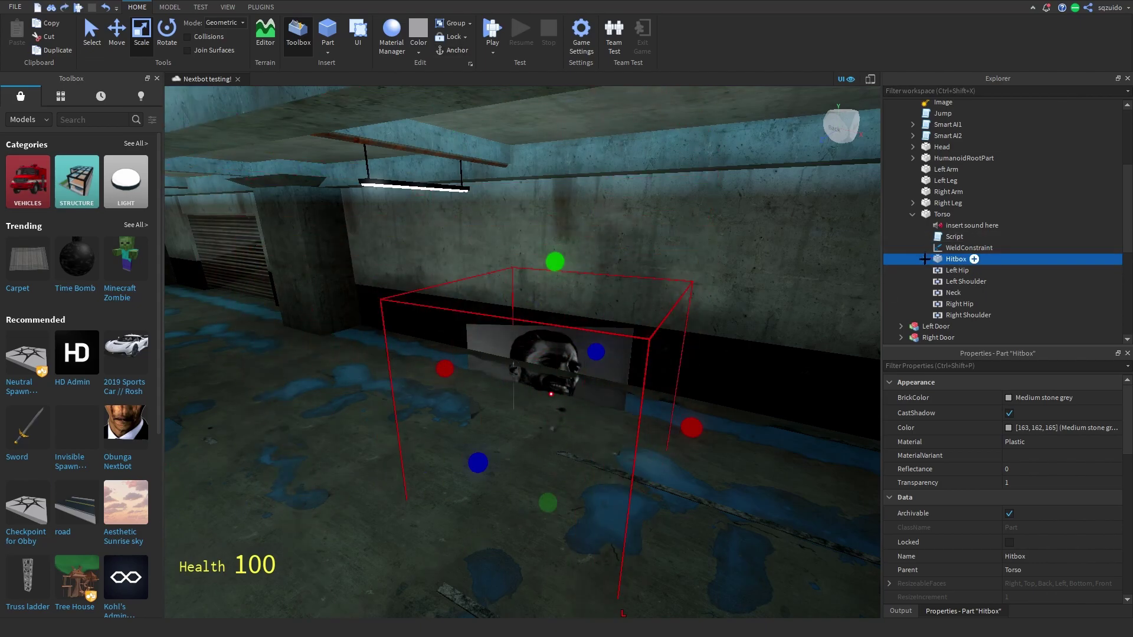
Examine the "insert sound here" sound's SoundId, browse Audio sound effects in the Toolbox, and bring up a Foley - Misc sound's asset options
{"action": "left_click", "coordinate": [970, 226]}
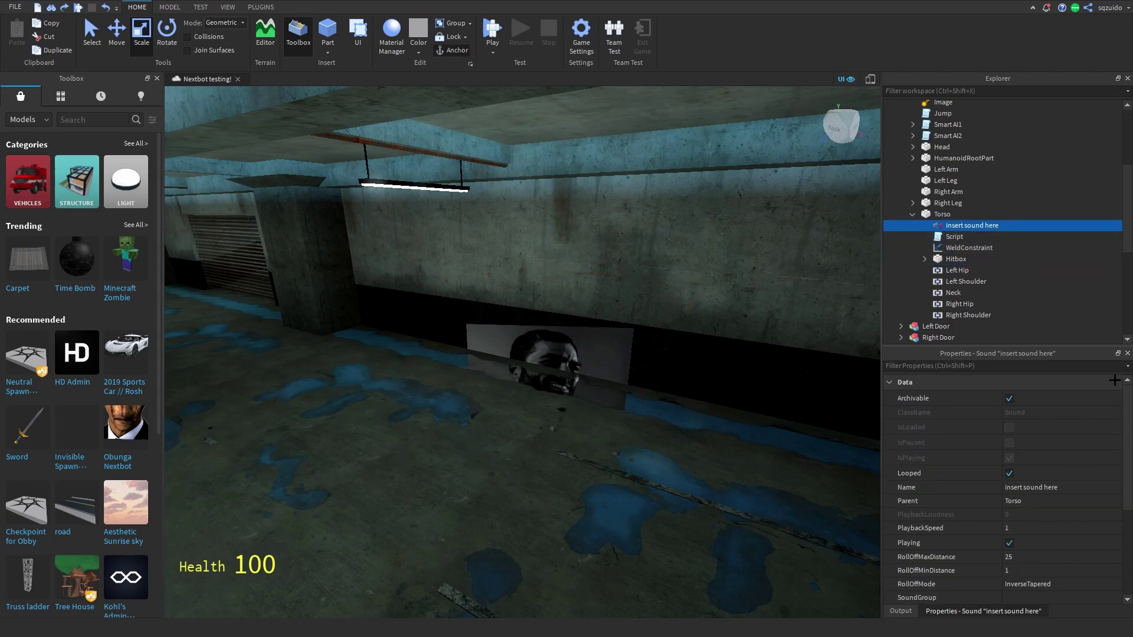
{"action": "scroll", "coordinate": [1128, 437], "scroll_direction": "down", "scroll_amount": 4}
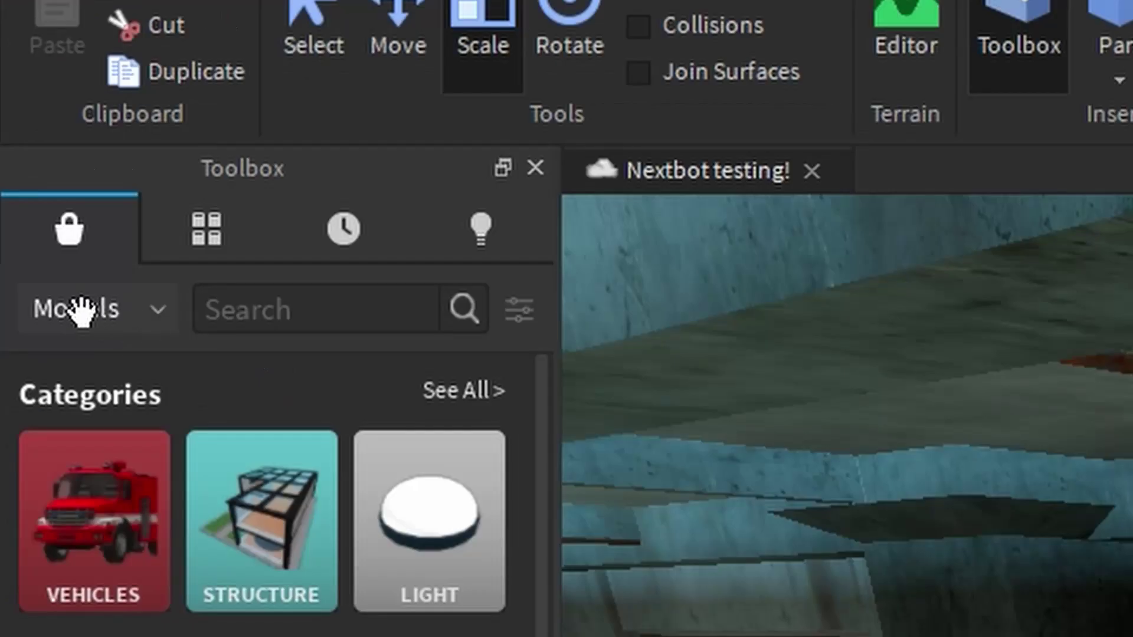
{"action": "left_click", "coordinate": [22, 119]}
{"action": "left_click", "coordinate": [33, 164]}
{"action": "left_click", "coordinate": [85, 124]}
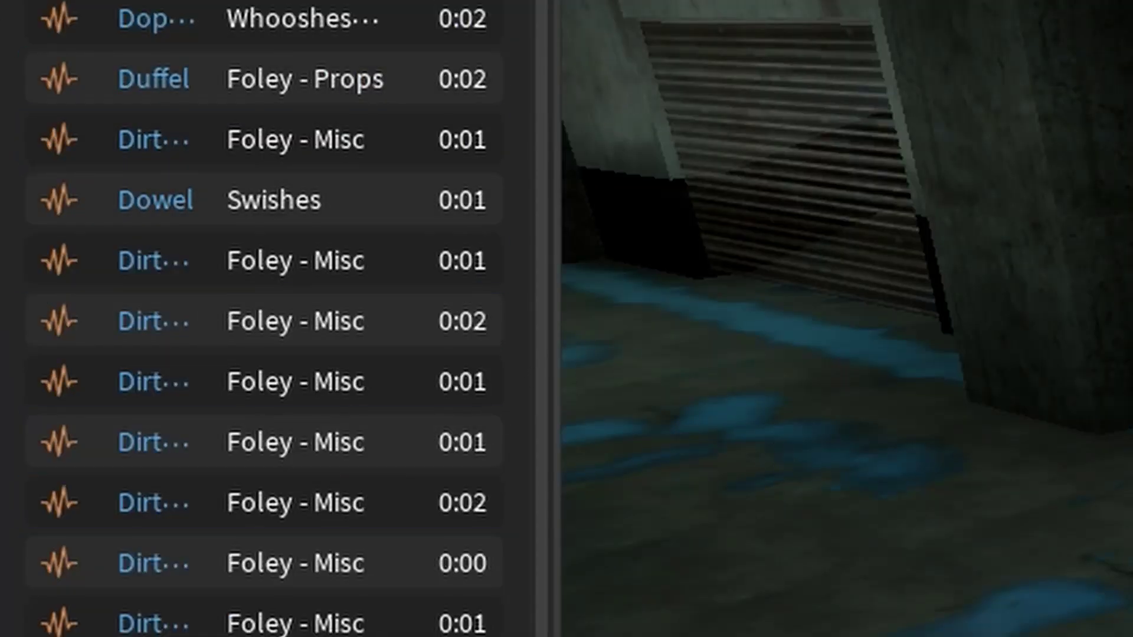
{"action": "right_click", "coordinate": [313, 444]}
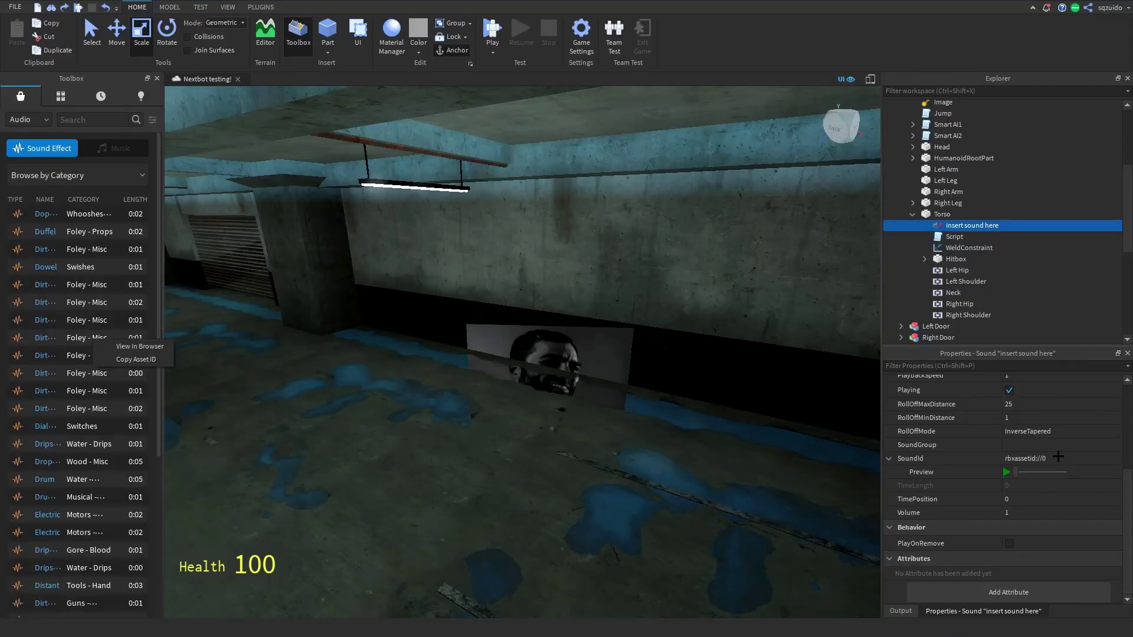
Enter 54578y45 as a sample SoundId for the Torso's "insert sound here" sound, and clear the SoundId value
{"action": "left_click", "coordinate": [1058, 457]}
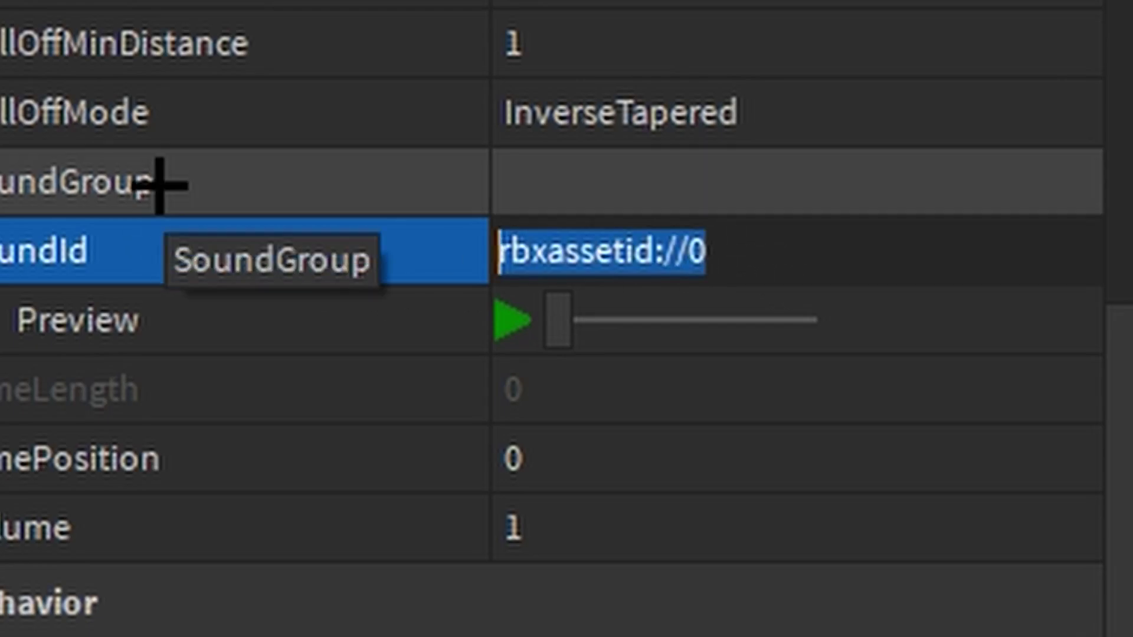
{"action": "key", "text": "BackSpace"}
{"action": "type", "text": "54578y45"}
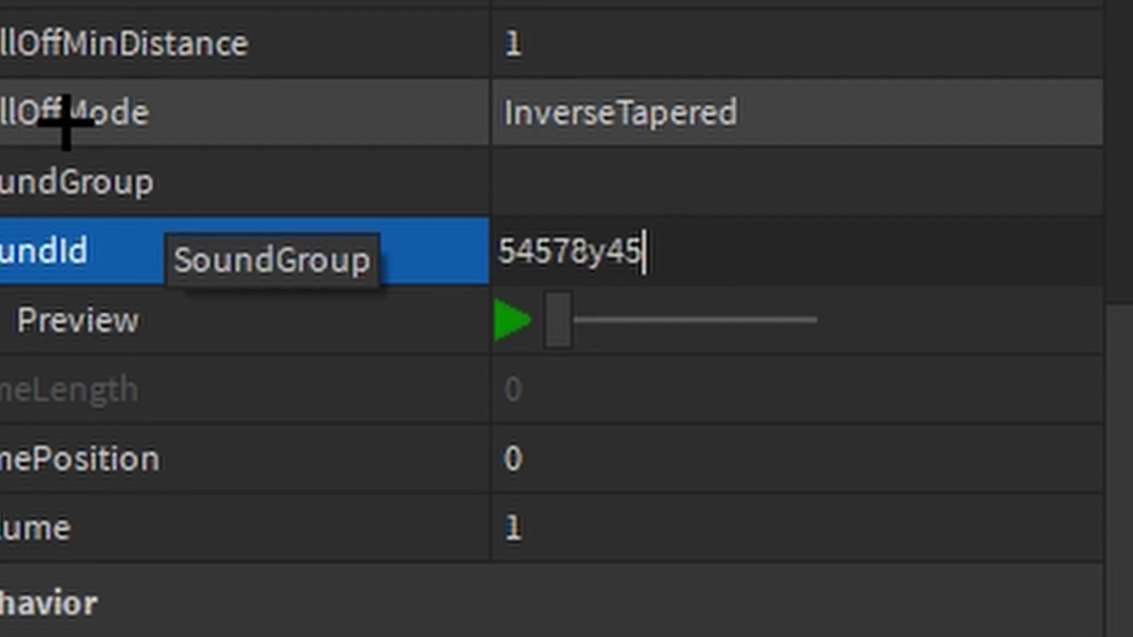
{"action": "key", "text": "BackSpace"}
{"action": "key", "text": "BackSpace"}
{"action": "key", "text": "BackSpace"}
{"action": "key", "text": "BackSpace"}
{"action": "key", "text": "BackSpace"}
{"action": "key", "text": "BackSpace"}
{"action": "key", "text": "BackSpace"}
{"action": "key", "text": "BackSpace"}
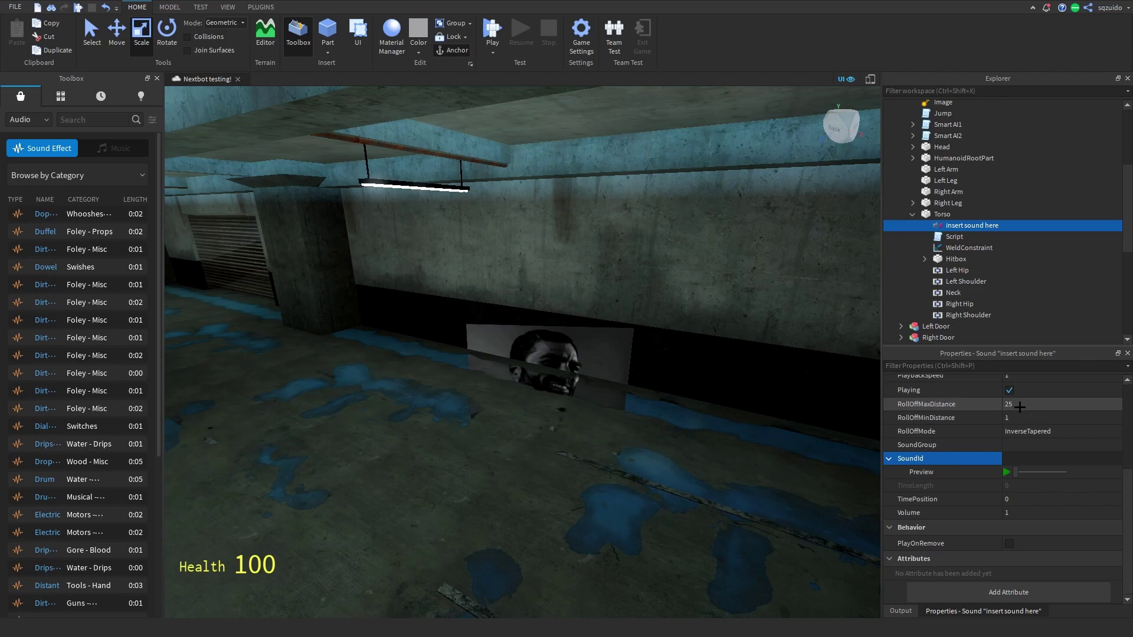
Review the nextbot's Image beam and Torso properties, and collapse the Torso and the Customizable Nextbot model in the hierarchy
{"action": "left_click", "coordinate": [911, 216]}
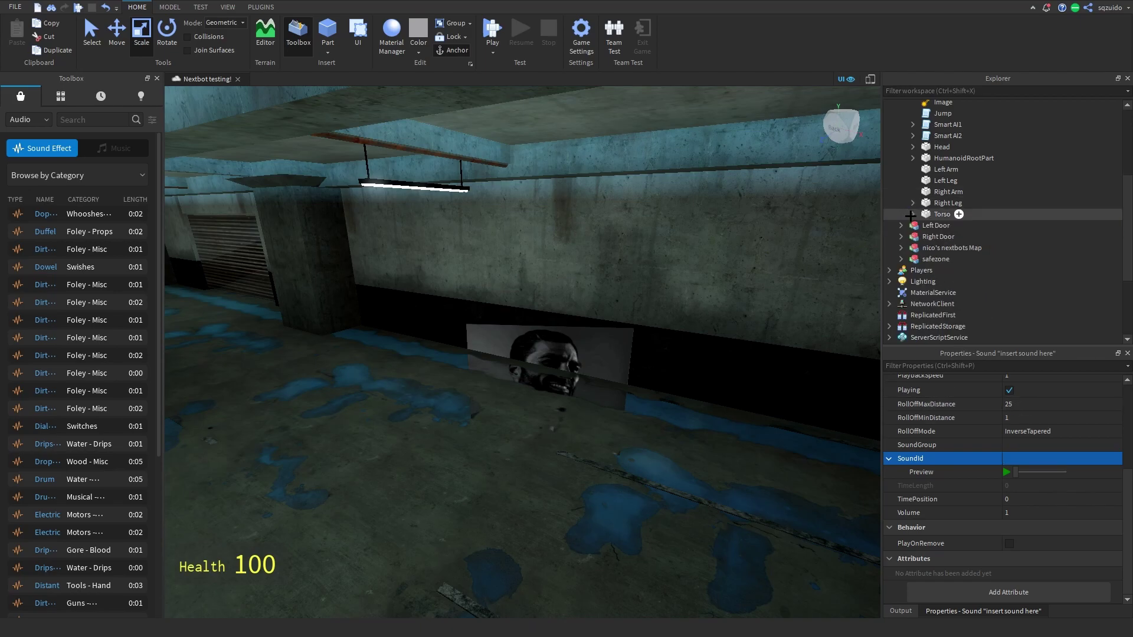
{"action": "scroll", "coordinate": [933, 217], "scroll_direction": "up", "scroll_amount": 2}
{"action": "left_click", "coordinate": [918, 178]}
{"action": "left_click", "coordinate": [955, 154]}
{"action": "left_click", "coordinate": [961, 231]}
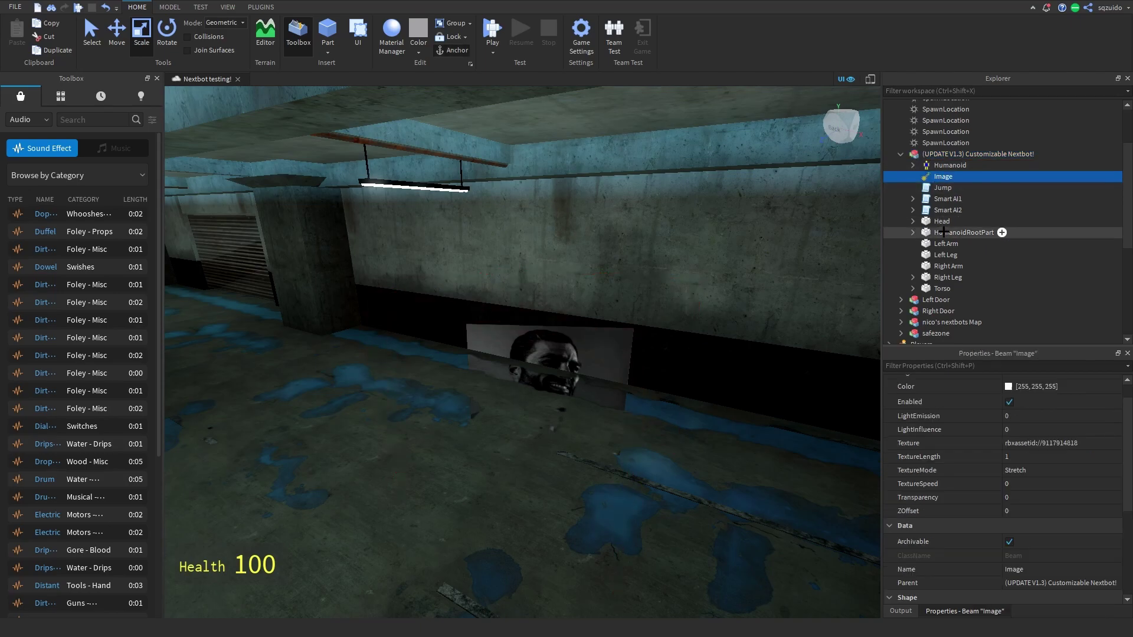
{"action": "left_click", "coordinate": [941, 288]}
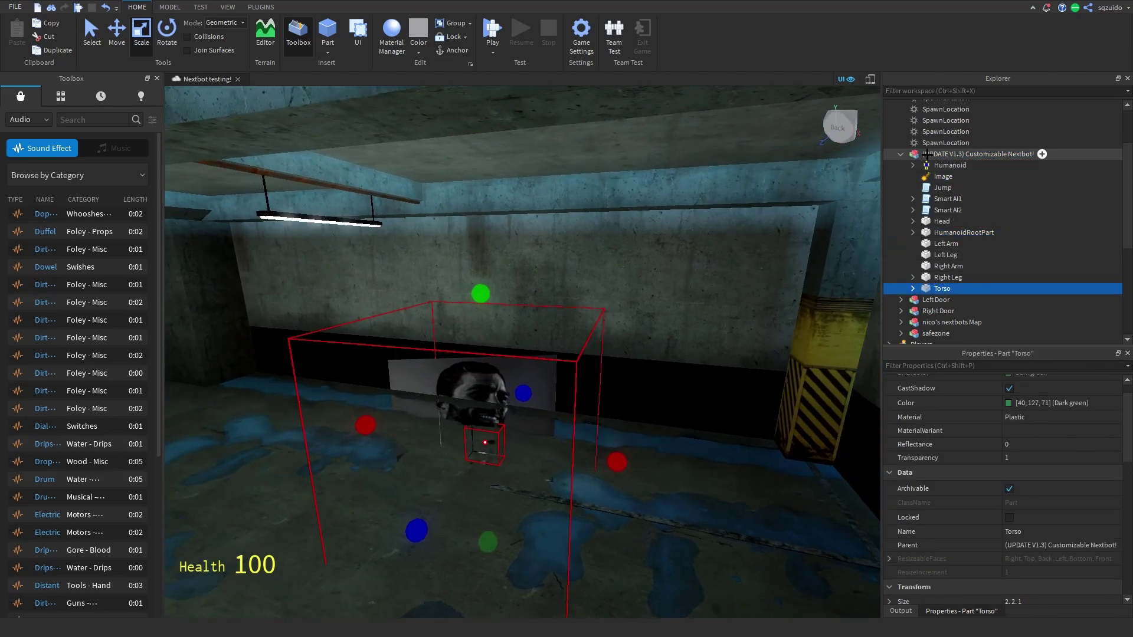
{"action": "left_click", "coordinate": [902, 154]}
{"action": "key", "text": "f"}
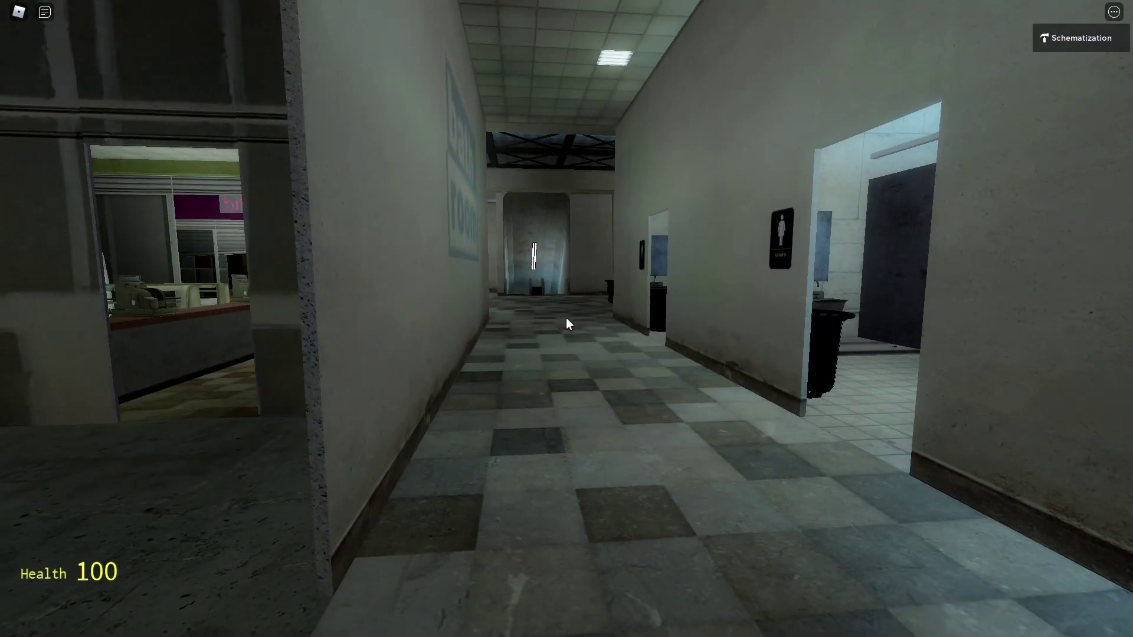
{"action": "key", "text": "space"}
{"action": "key", "text": "space"}
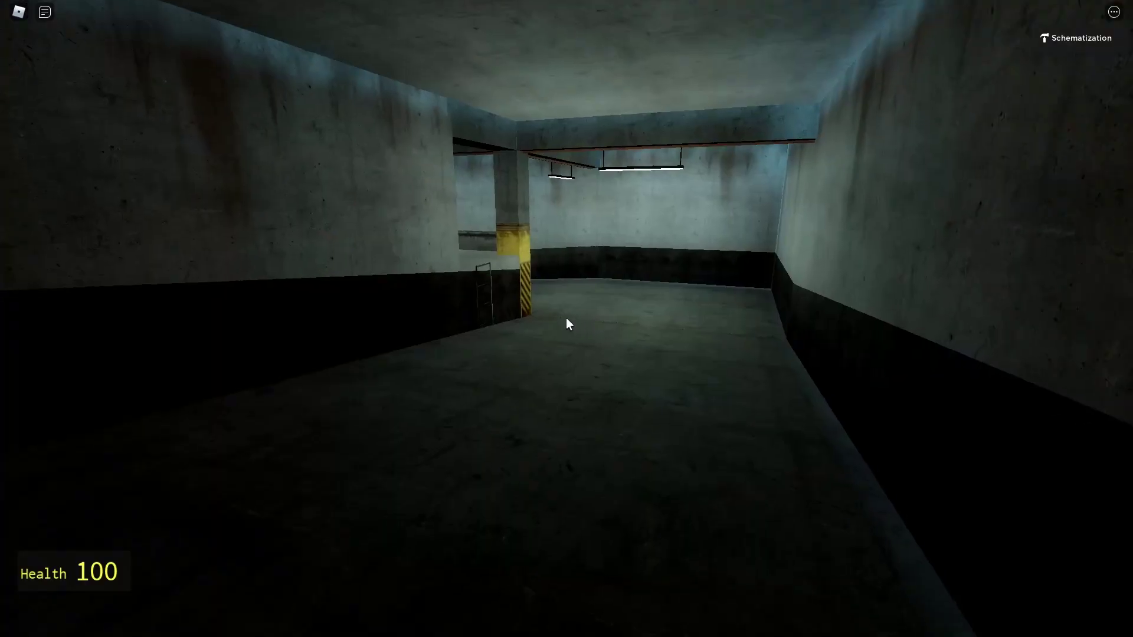
{"action": "key", "text": "w"}
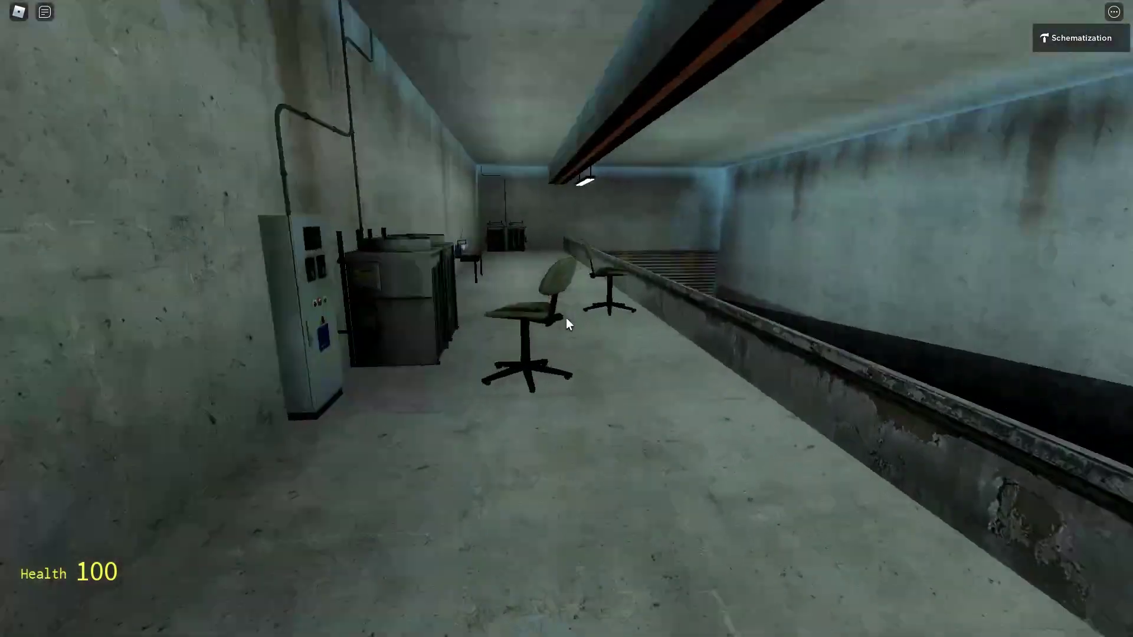
{"action": "key", "text": "w"}
{"action": "key", "text": "s"}
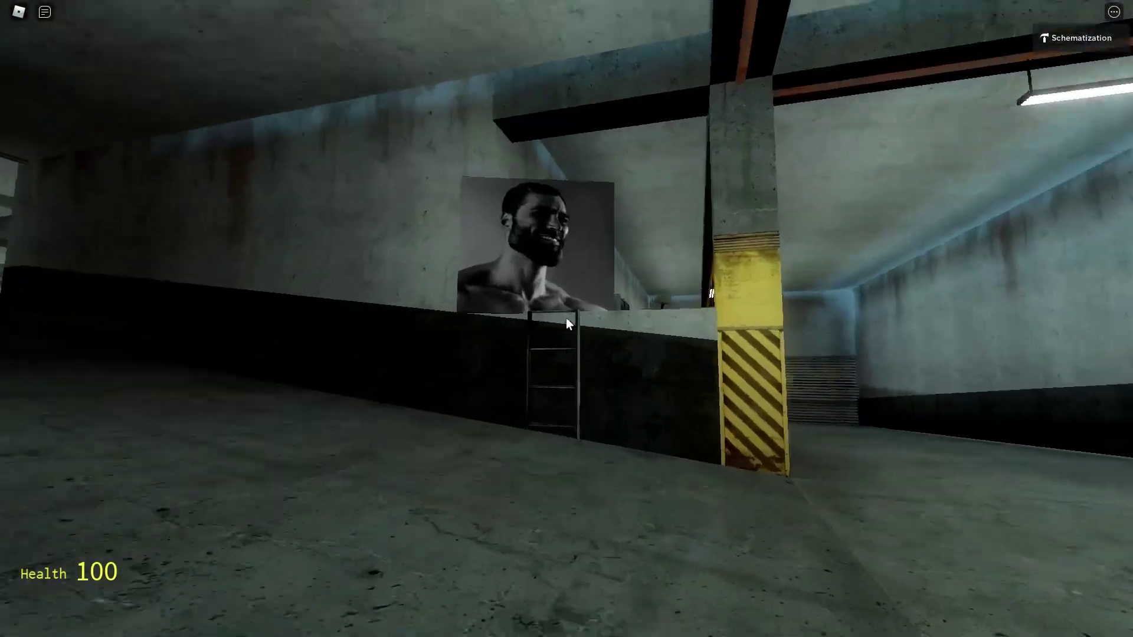
{"action": "key", "text": "w"}
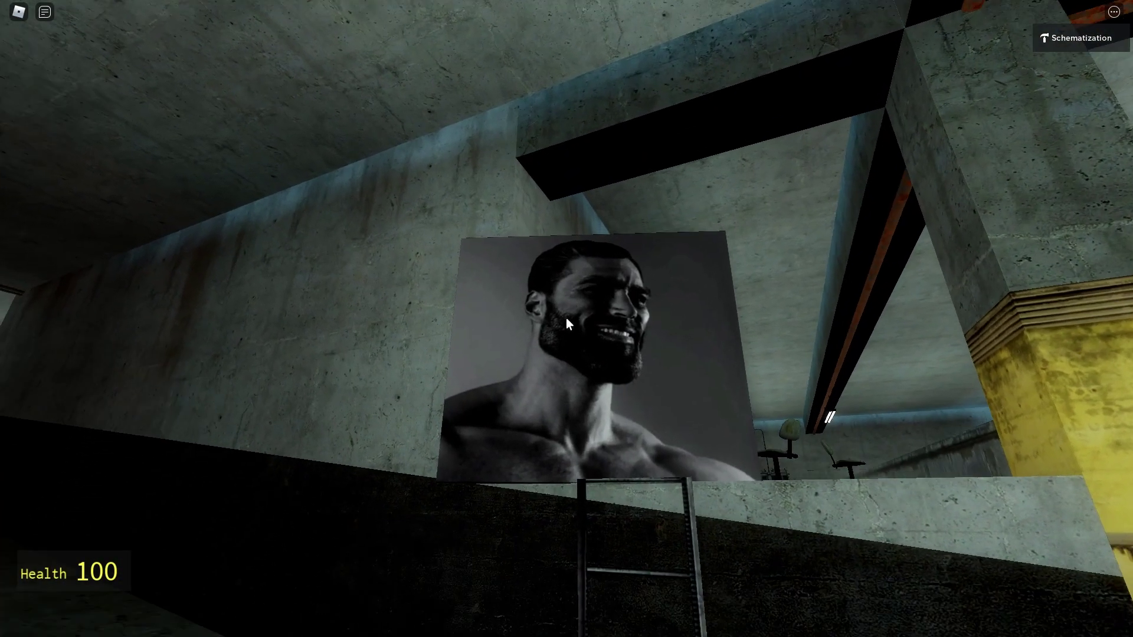
{"action": "key", "text": "w"}
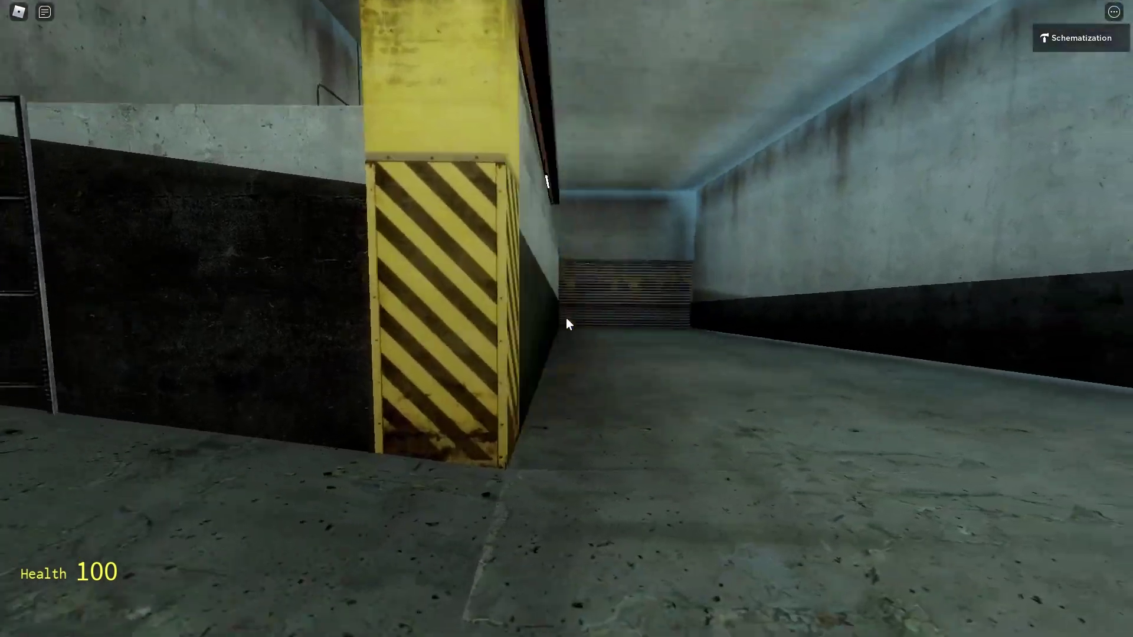